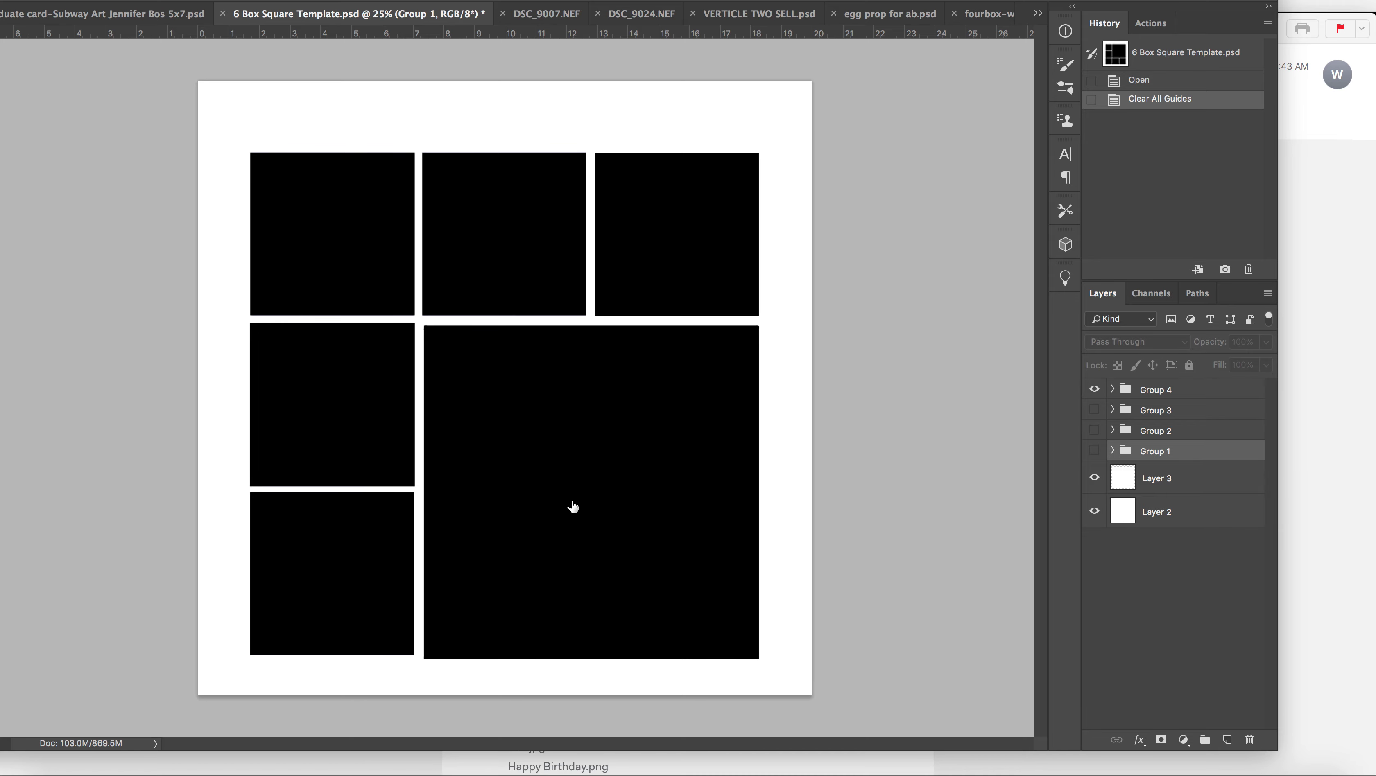
Step: Hide the Group 4, 3 and 2 box layouts and show Group 1
{"action": "left_click", "coordinate": [1093, 389]}
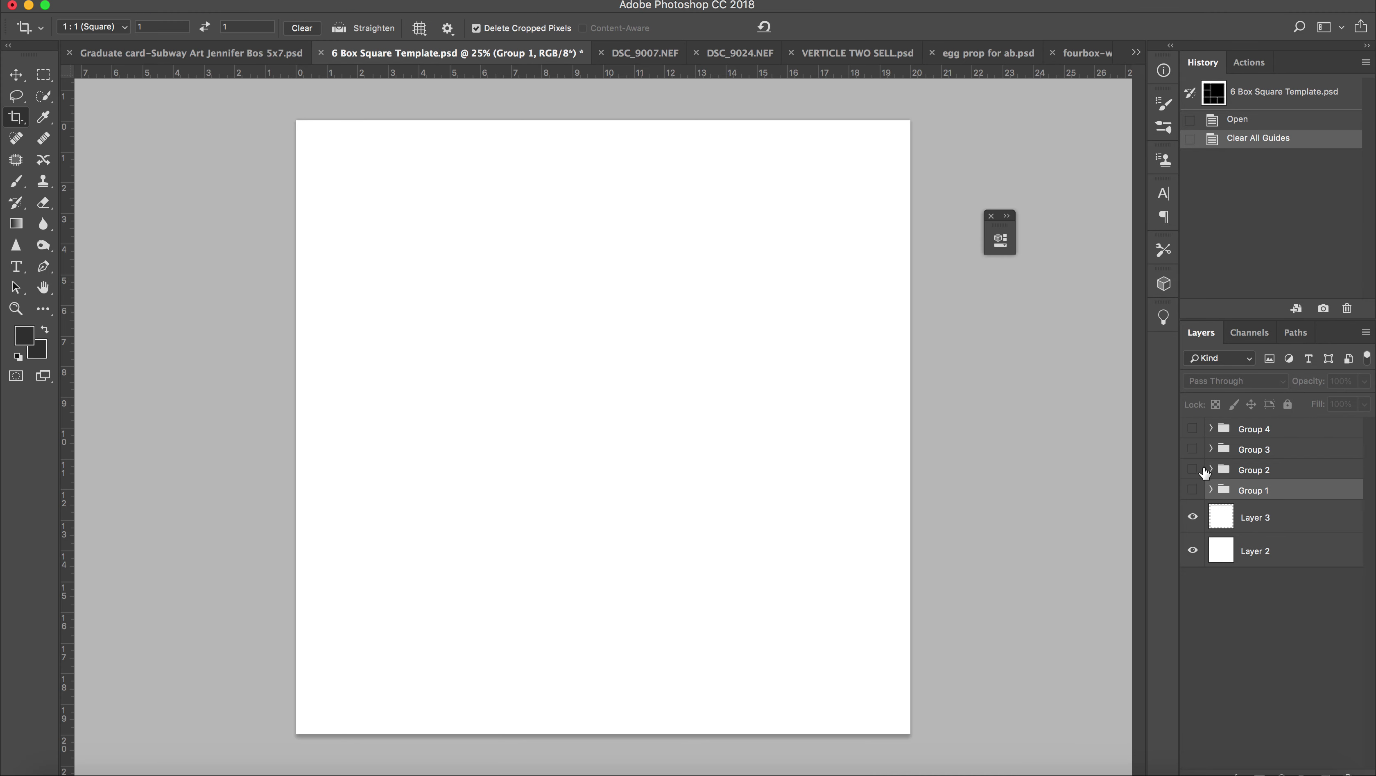
{"action": "left_click", "coordinate": [1192, 451]}
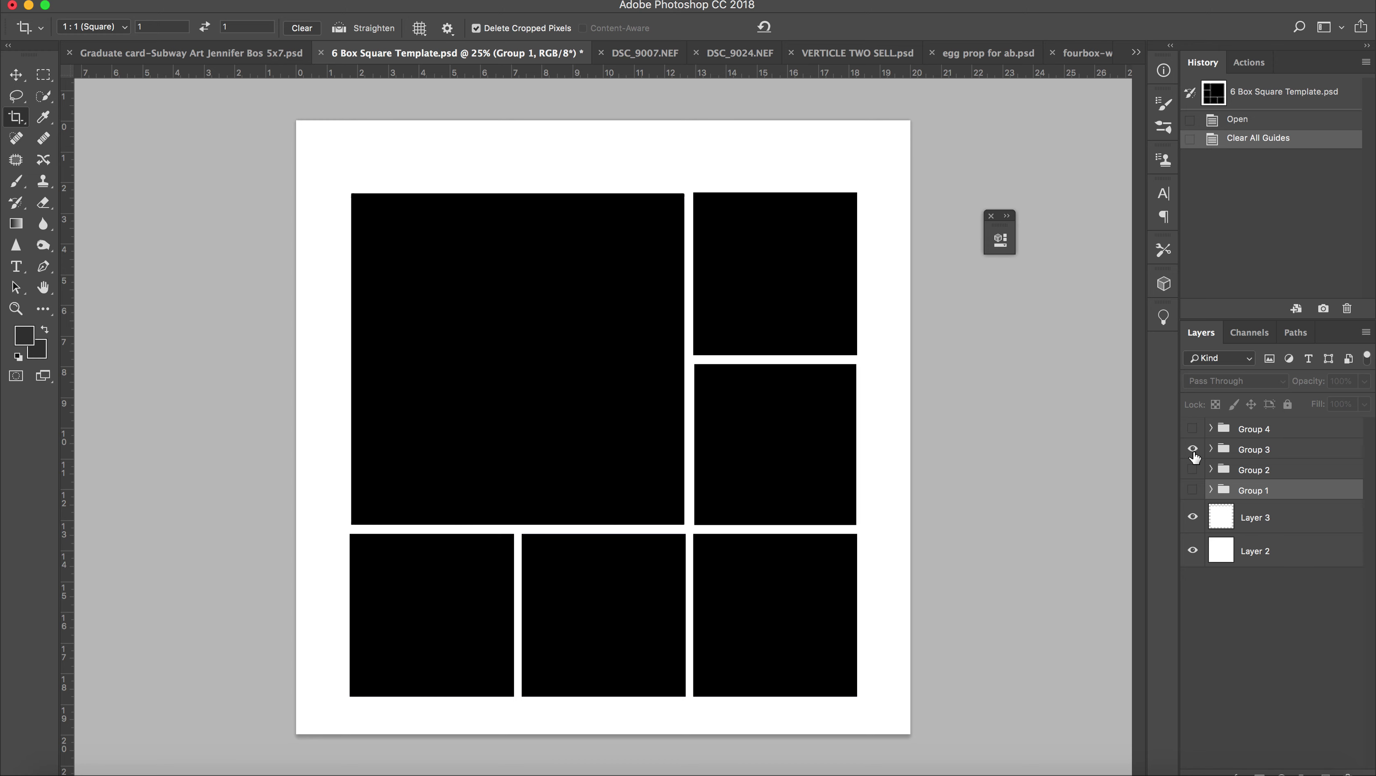
{"action": "left_click", "coordinate": [1193, 449]}
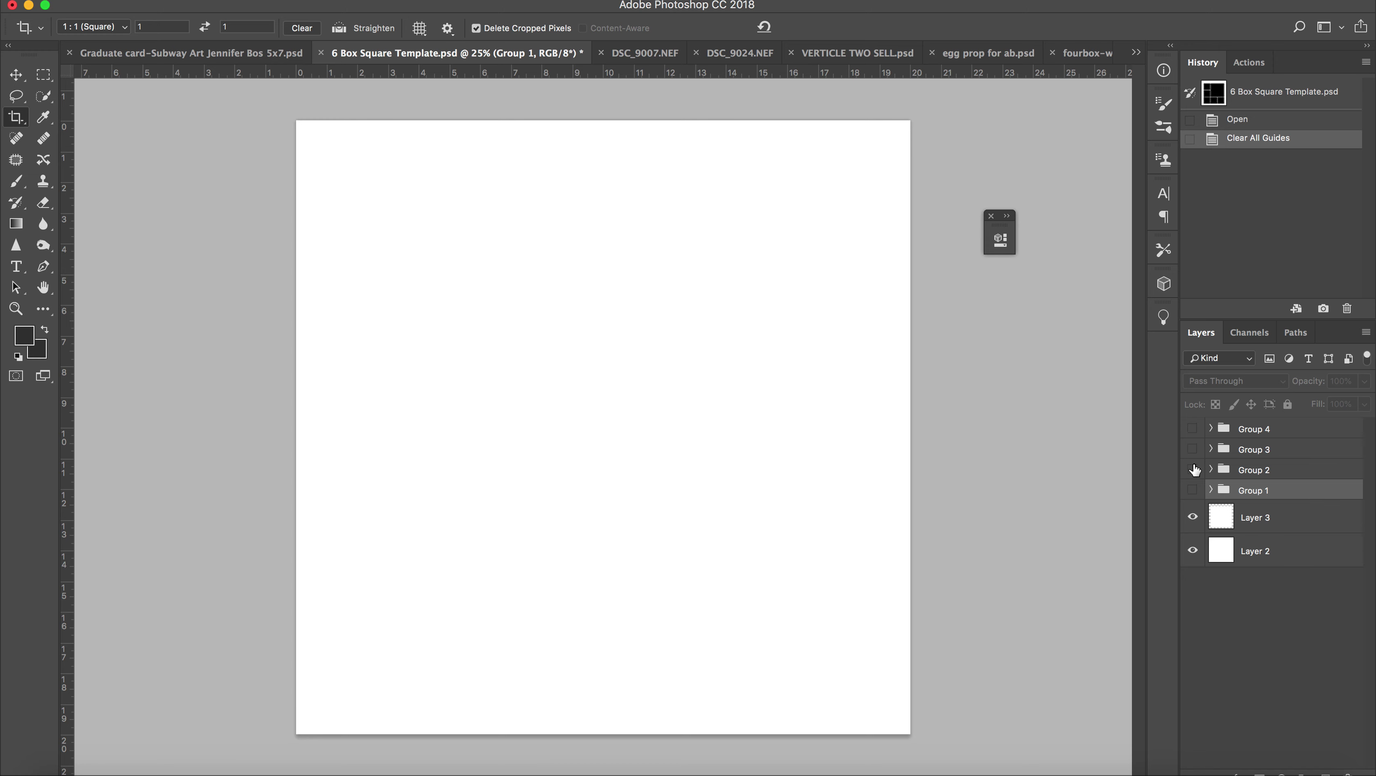
{"action": "left_click", "coordinate": [1193, 470]}
{"action": "left_click", "coordinate": [1193, 470]}
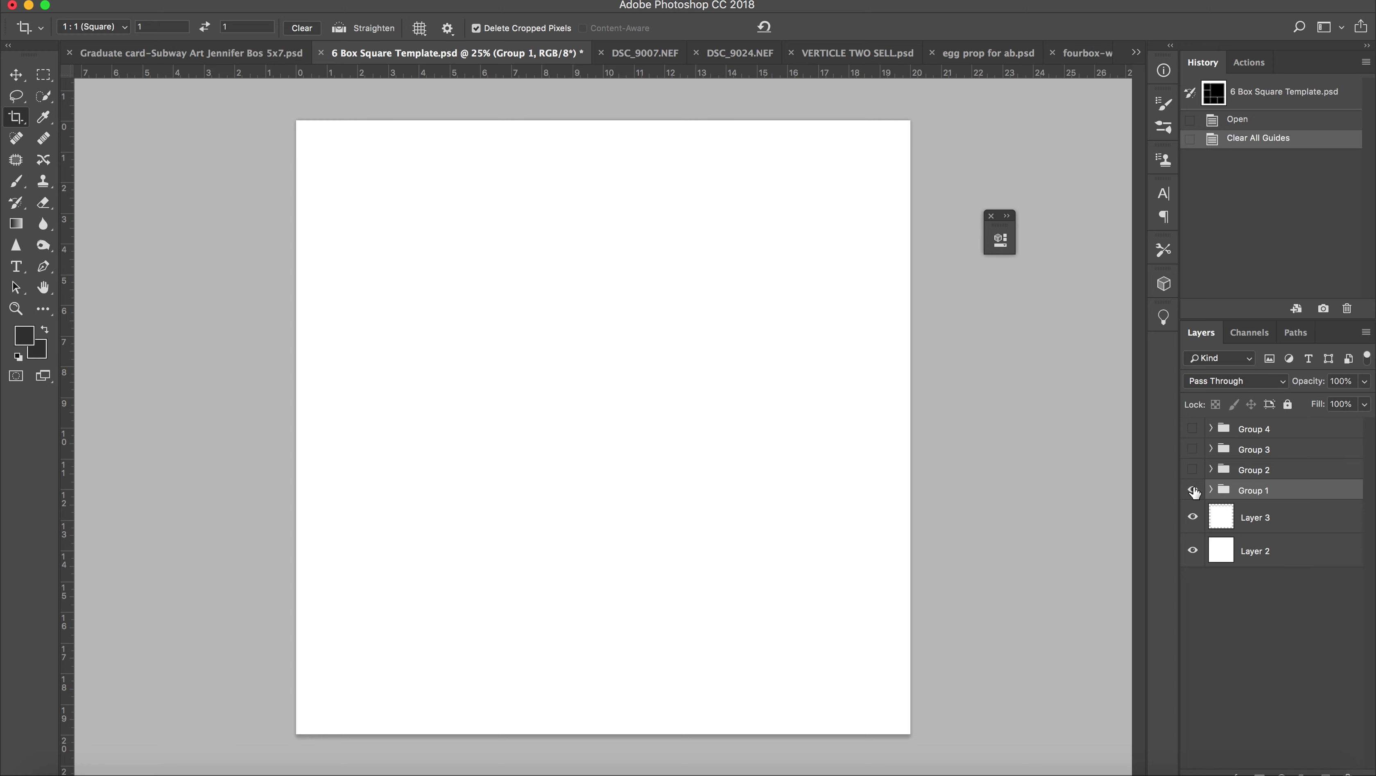
{"action": "left_click", "coordinate": [1193, 491]}
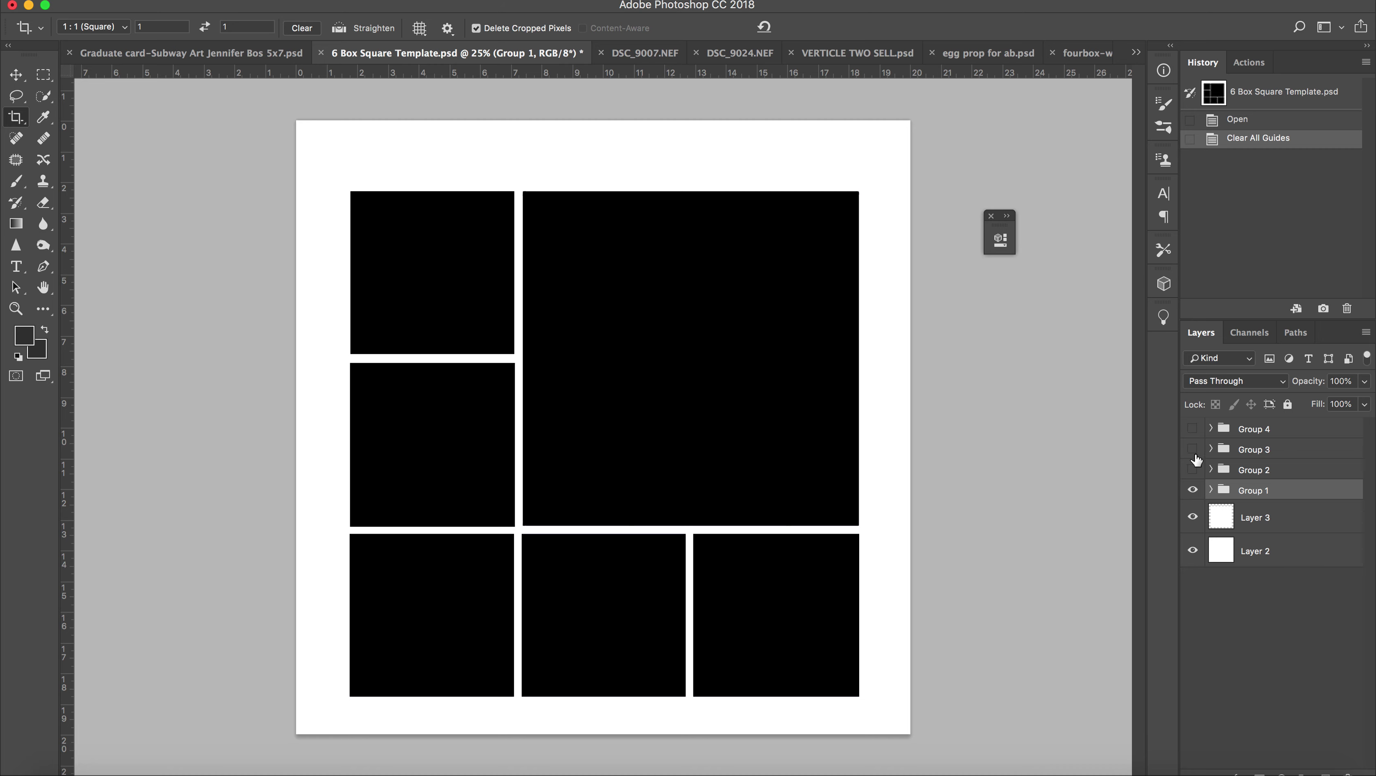
Step: Expand Group 1, hide the top placeholder, and toggle the Top Right, Top Left and Middle Left boxes to identify them
{"action": "left_click", "coordinate": [1211, 490]}
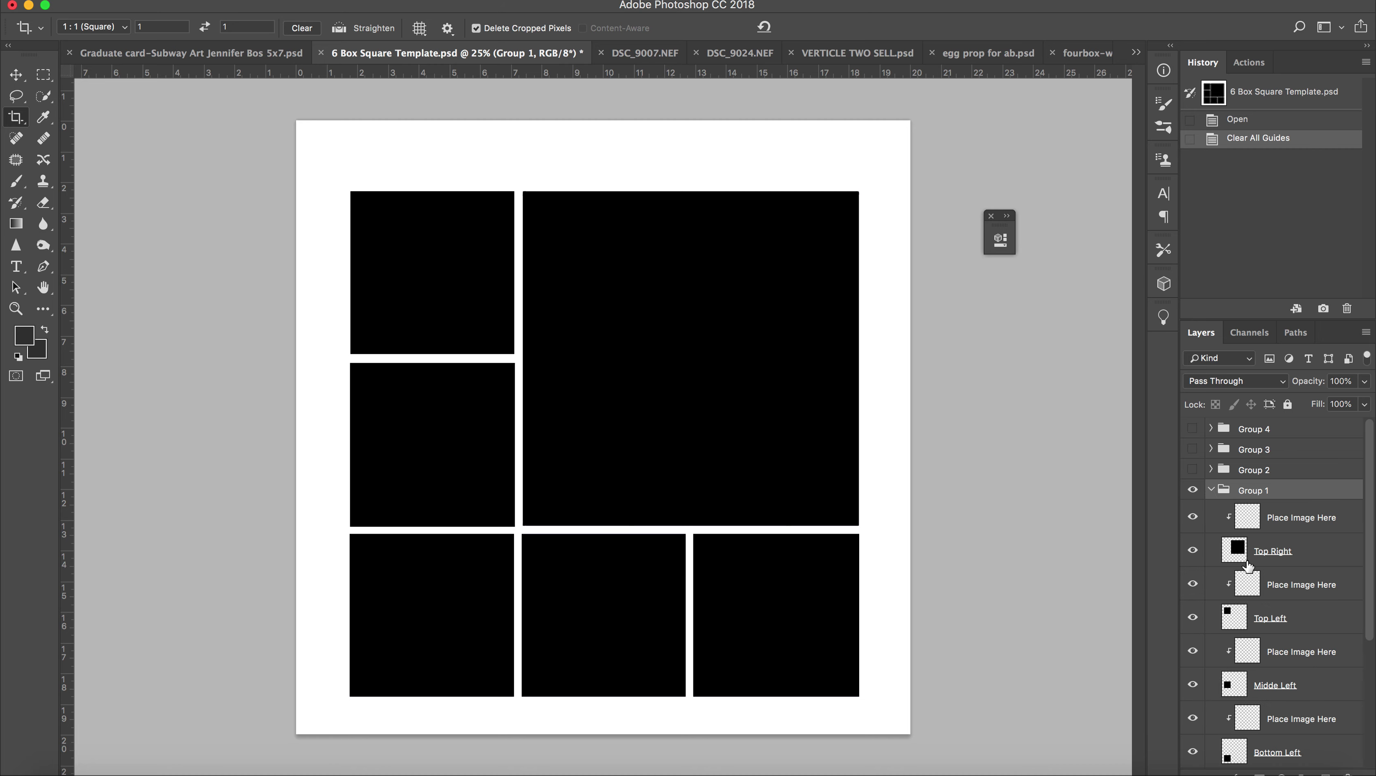
{"action": "scroll", "coordinate": [1246, 568], "scroll_direction": "down", "scroll_amount": 1}
{"action": "left_click", "coordinate": [1192, 497]}
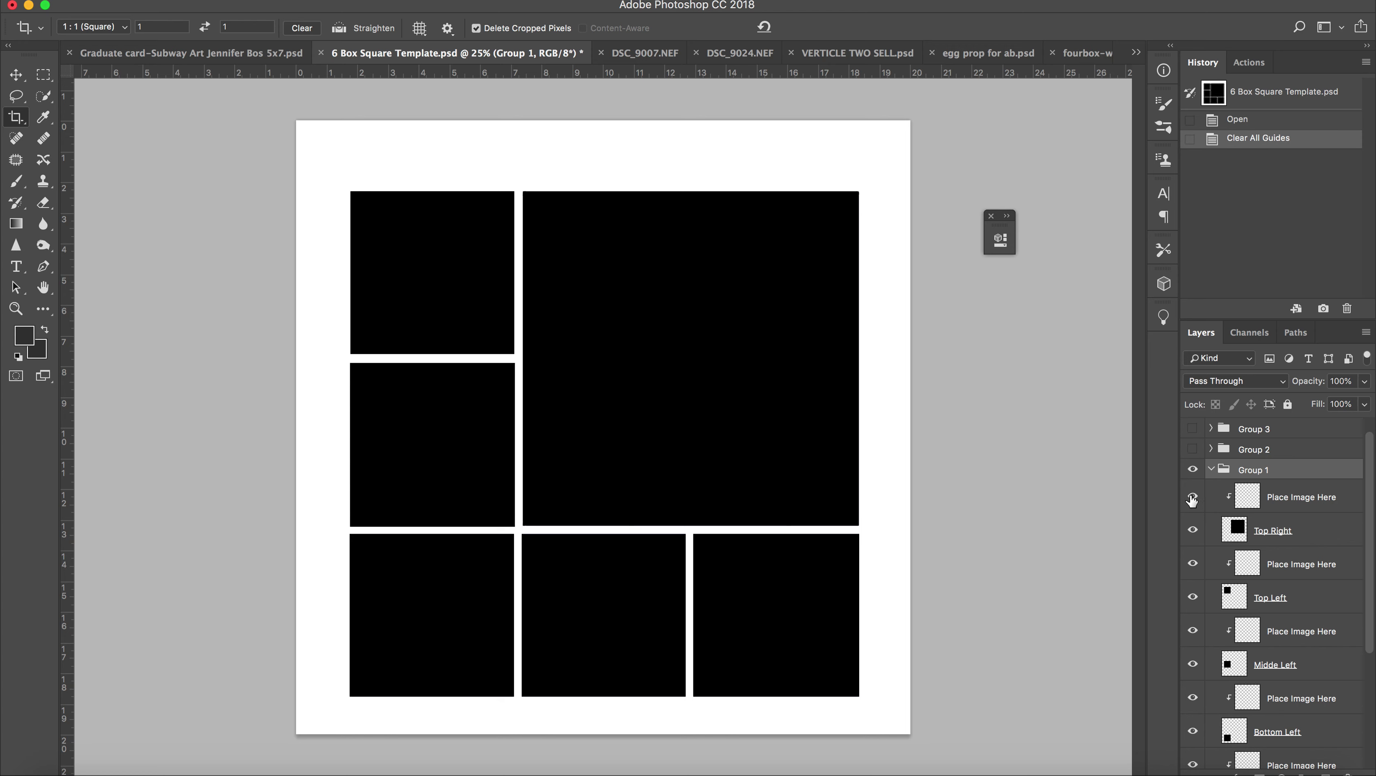
{"action": "left_click", "coordinate": [1193, 530]}
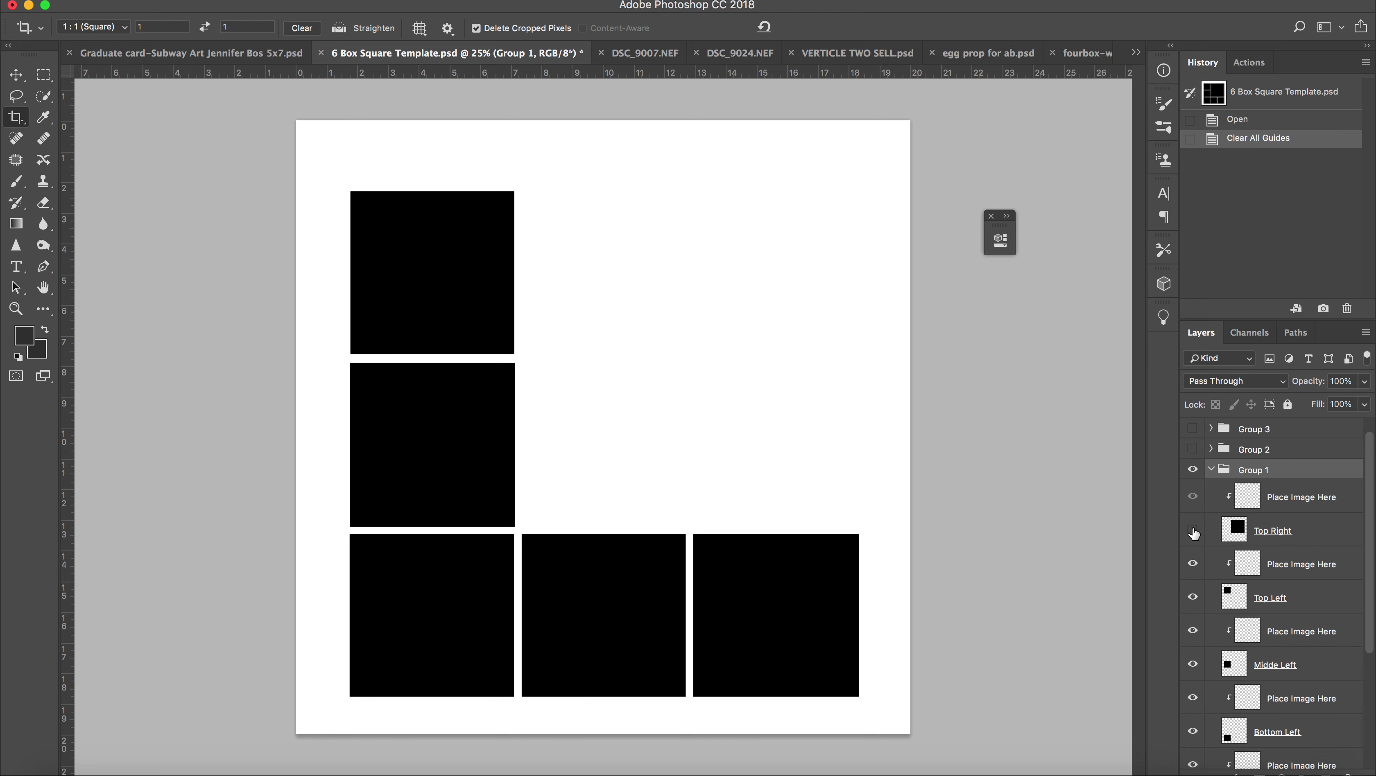
{"action": "left_click", "coordinate": [1193, 531]}
{"action": "left_click", "coordinate": [1193, 596]}
{"action": "left_click", "coordinate": [1192, 597]}
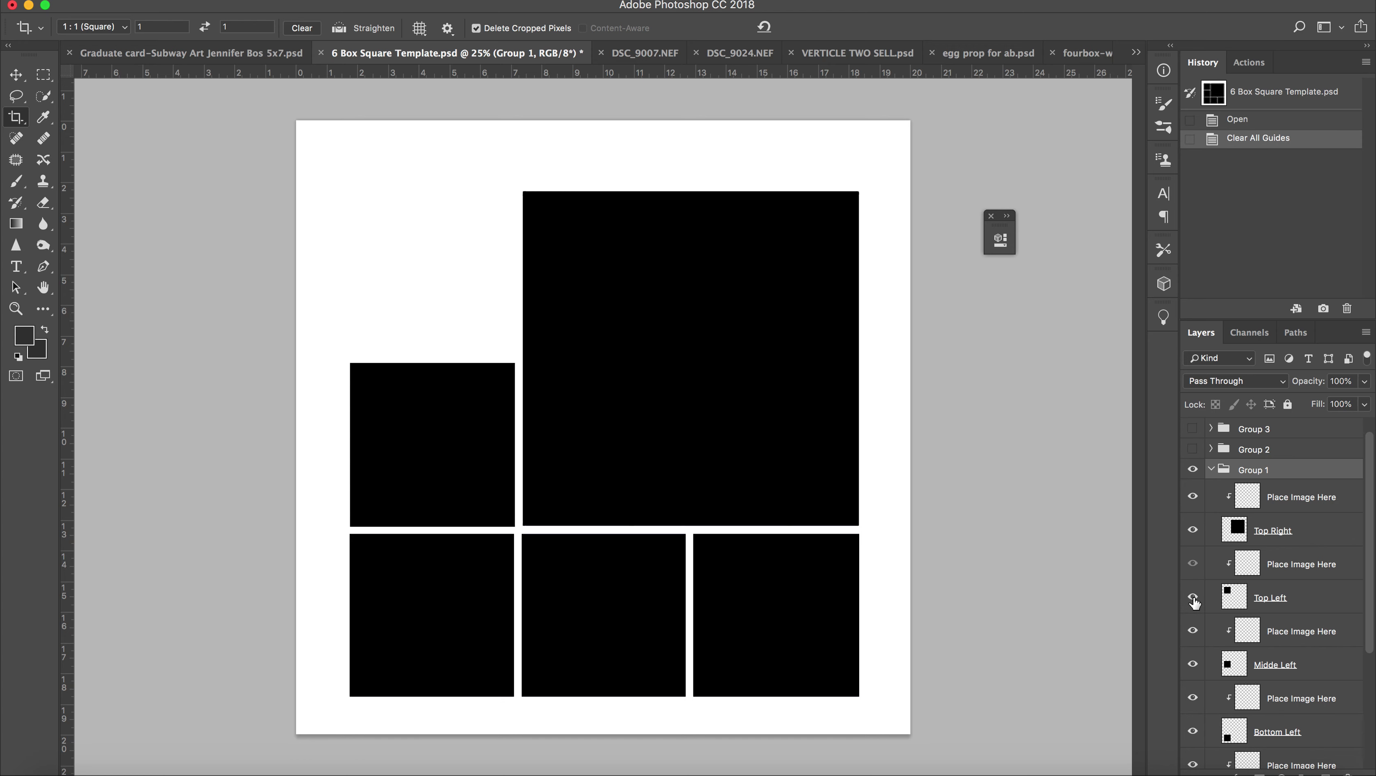
{"action": "left_click", "coordinate": [1193, 664]}
{"action": "left_click", "coordinate": [1193, 664]}
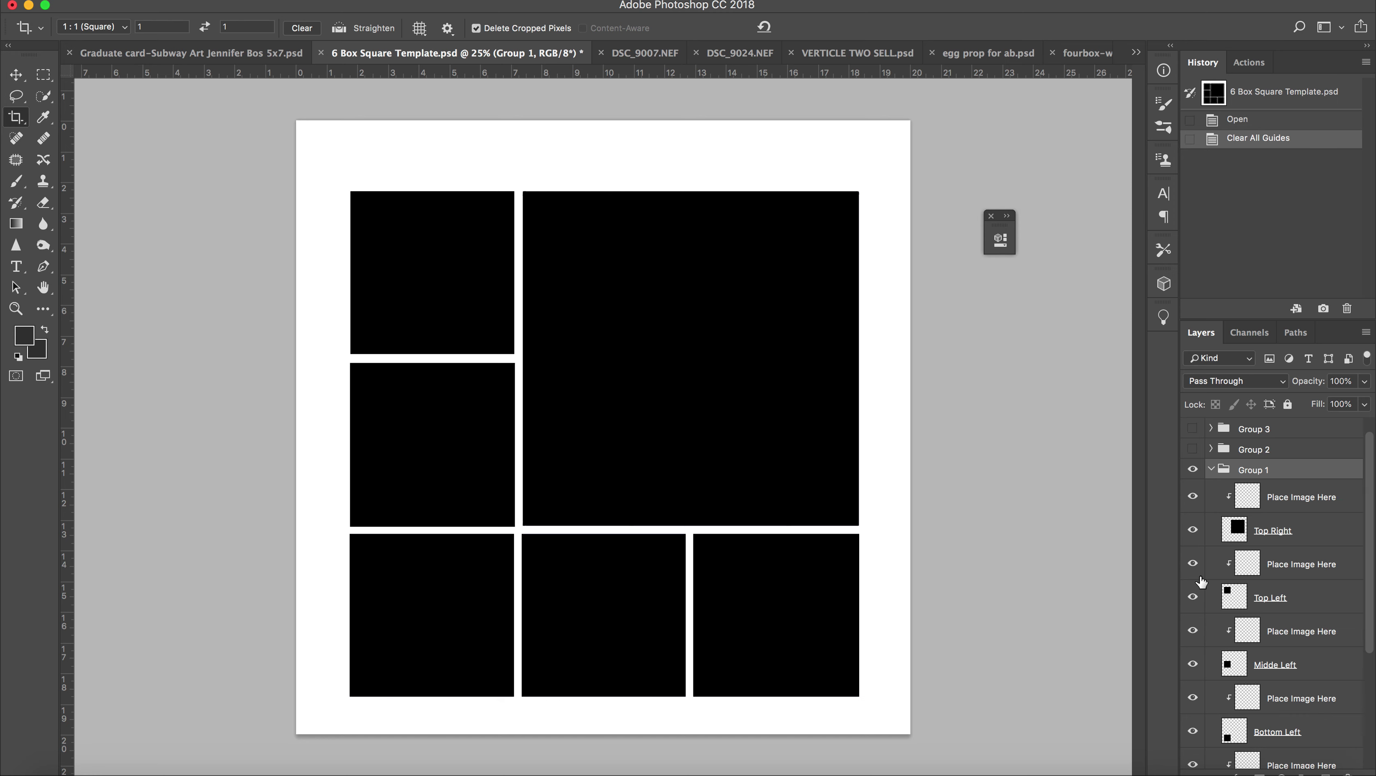
{"action": "scroll", "coordinate": [1201, 583], "scroll_direction": "down", "scroll_amount": 3}
{"action": "scroll", "coordinate": [1202, 528], "scroll_direction": "up", "scroll_amount": 4}
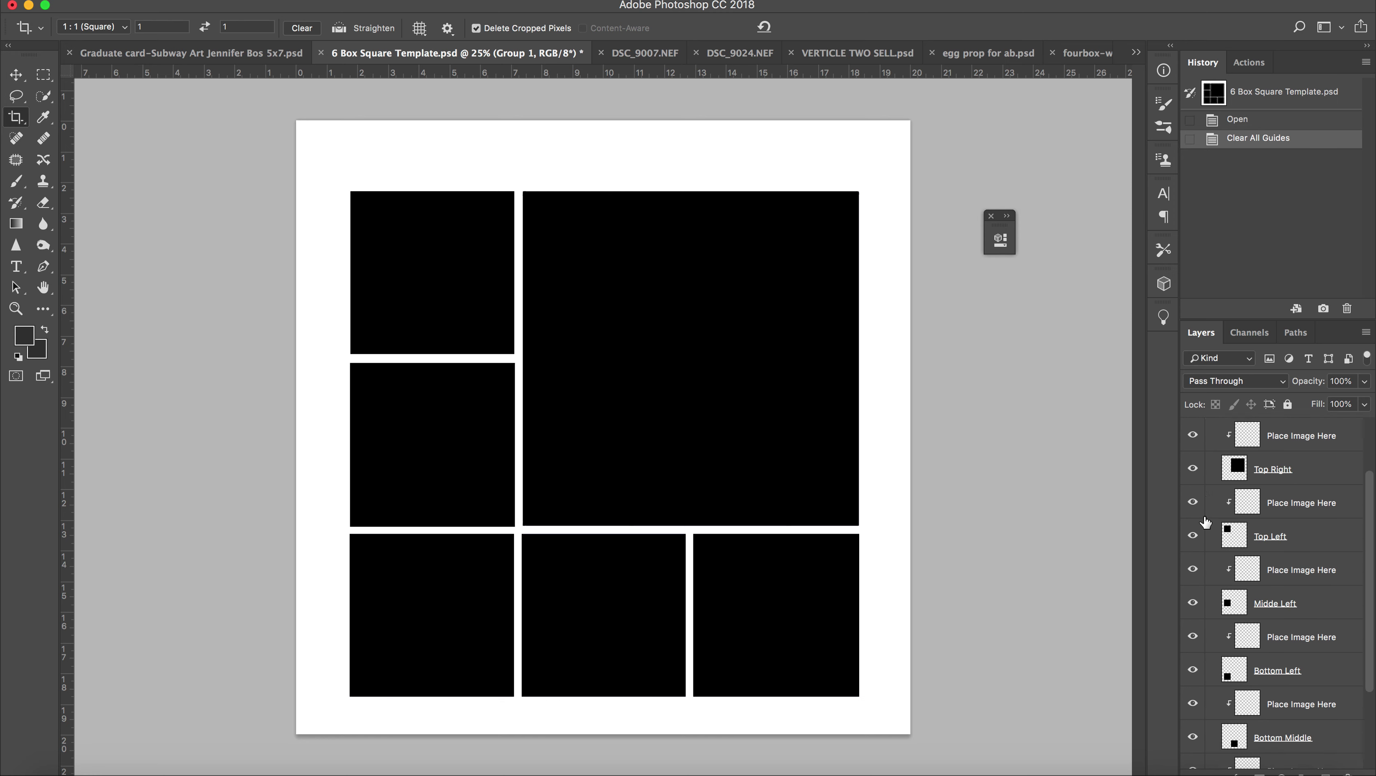
Step: Collapse Group 1, leaving it and the white Layers 2 and 3 visible
{"action": "left_click", "coordinate": [1211, 470]}
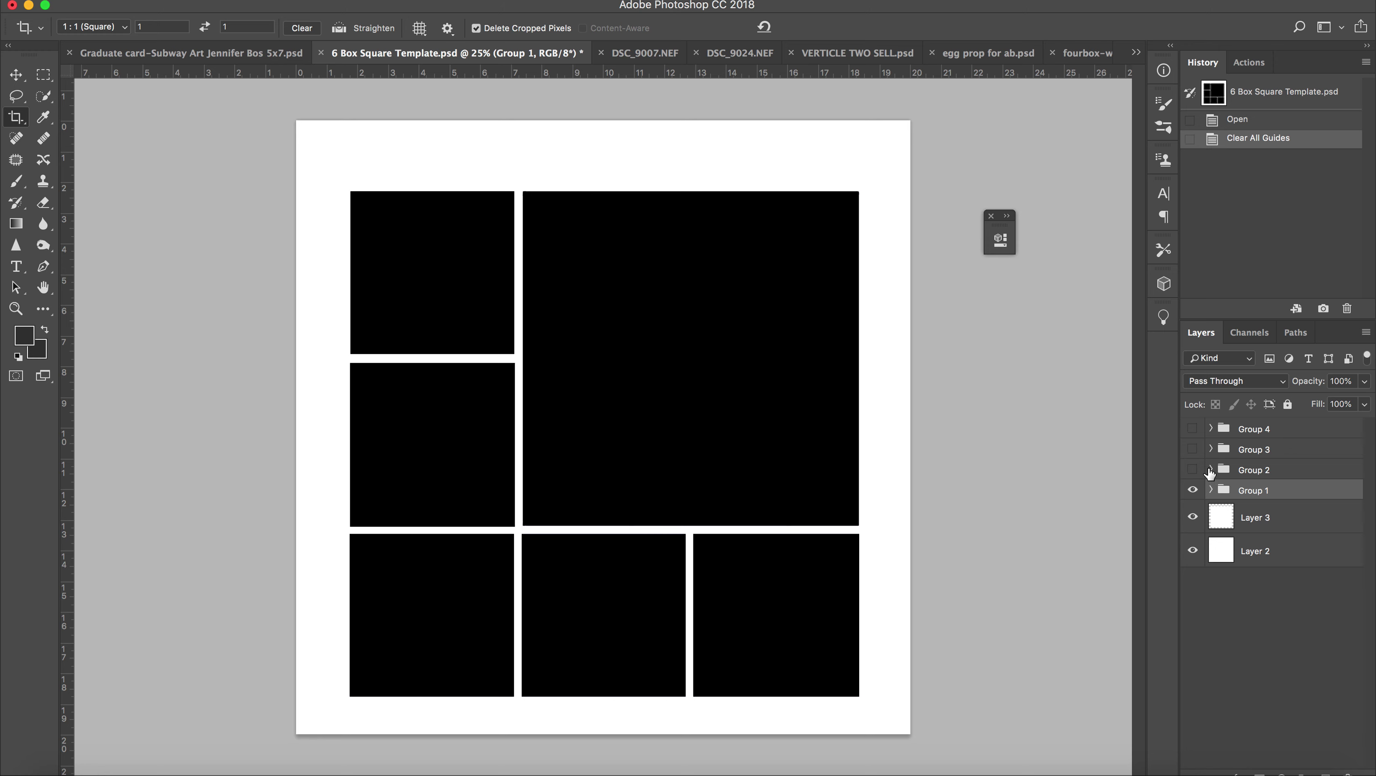
{"action": "left_click", "coordinate": [1191, 490]}
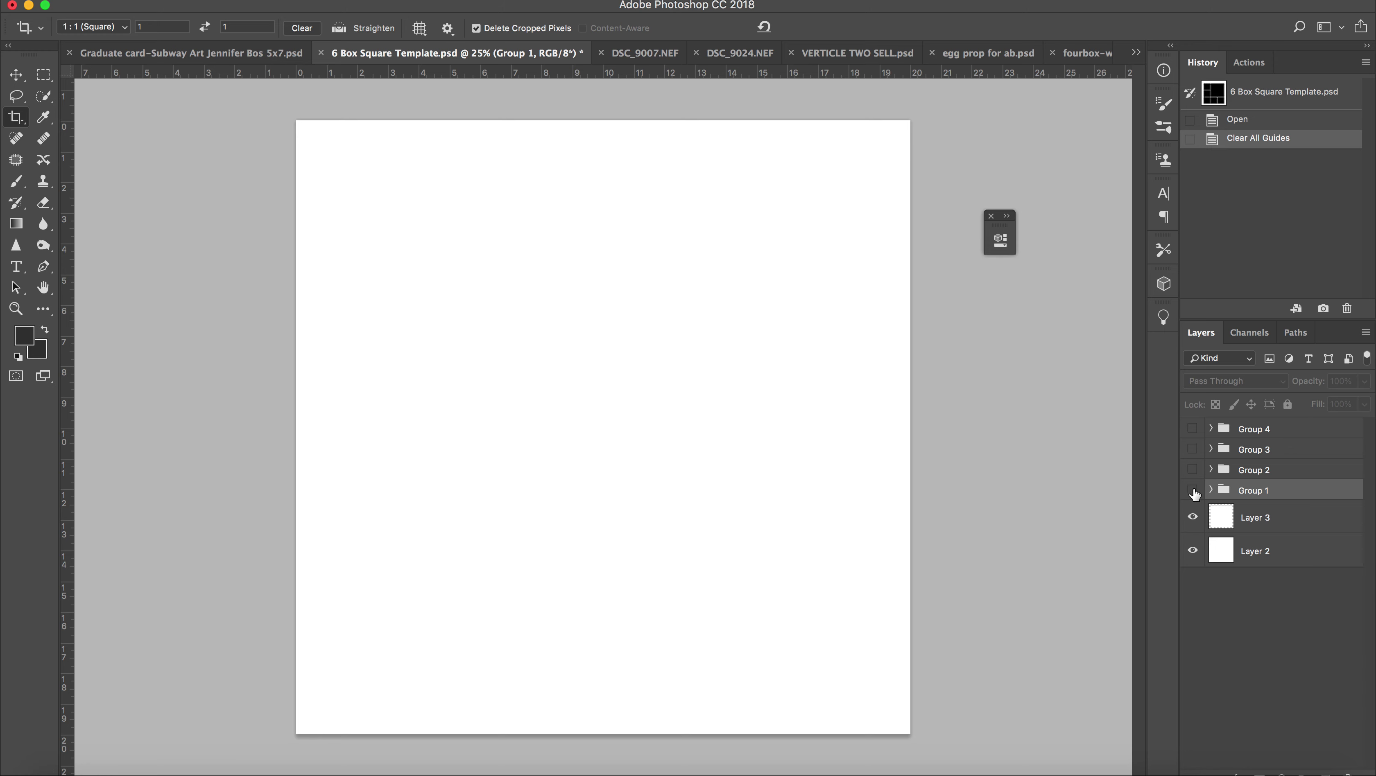
{"action": "left_click", "coordinate": [1192, 491]}
{"action": "left_click", "coordinate": [1192, 491]}
{"action": "left_click", "coordinate": [1193, 517]}
{"action": "left_click", "coordinate": [1192, 491]}
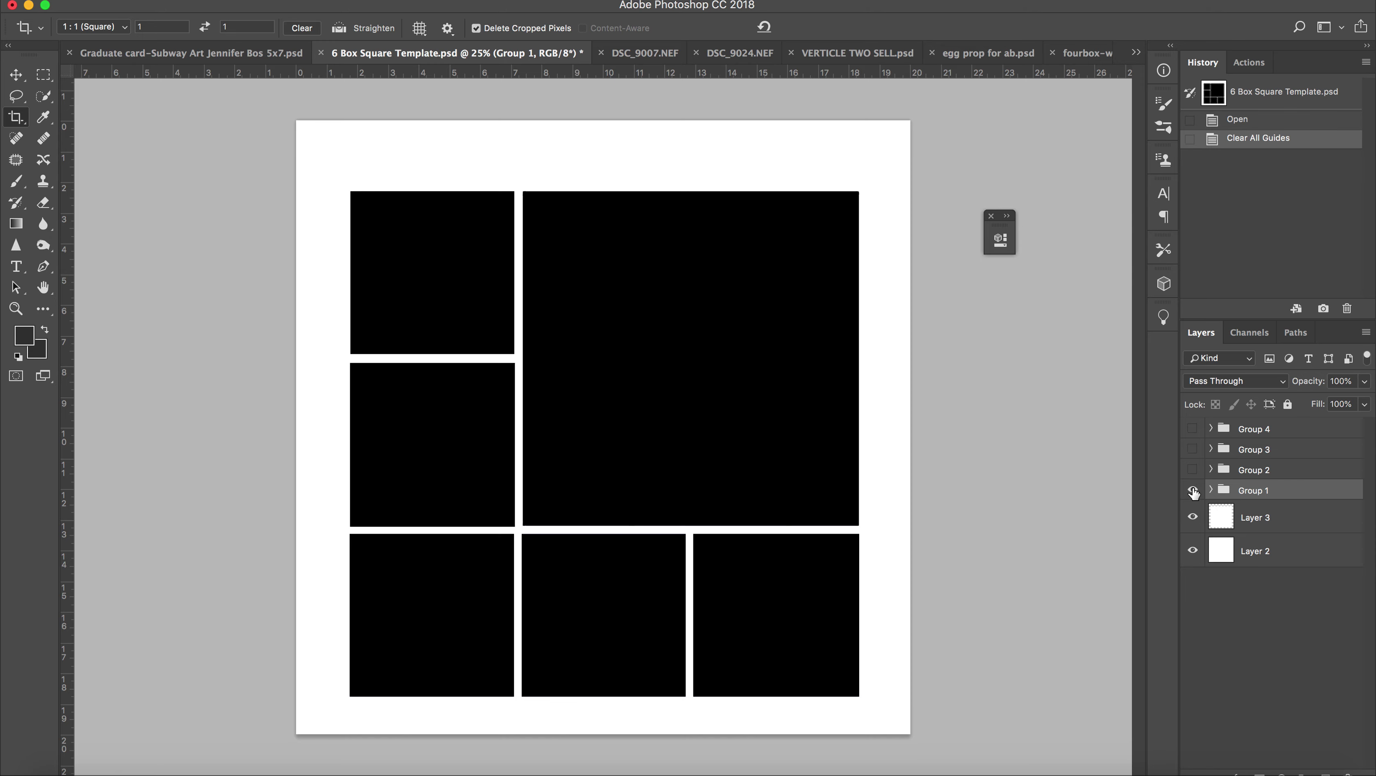
{"action": "left_click", "coordinate": [1193, 550]}
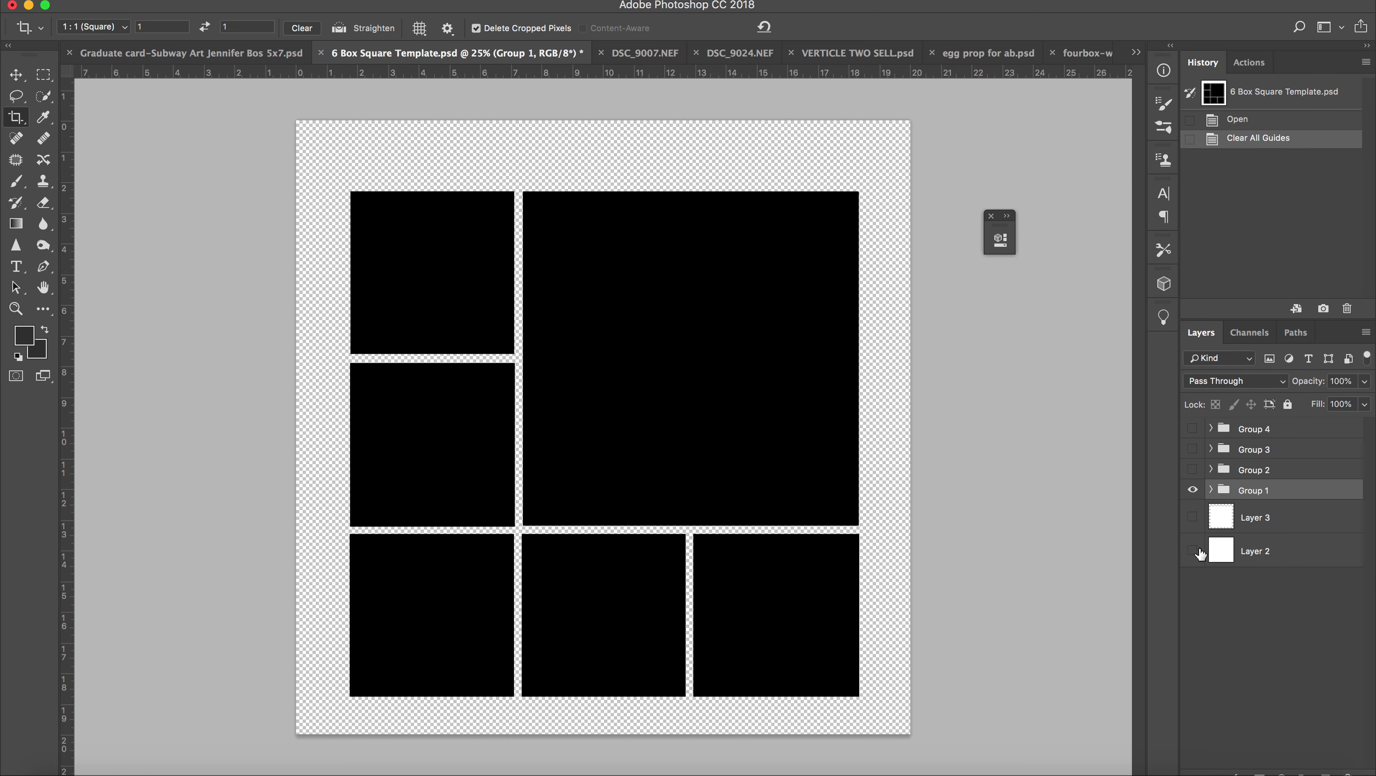
{"action": "left_click", "coordinate": [1192, 550]}
{"action": "left_click", "coordinate": [1193, 517]}
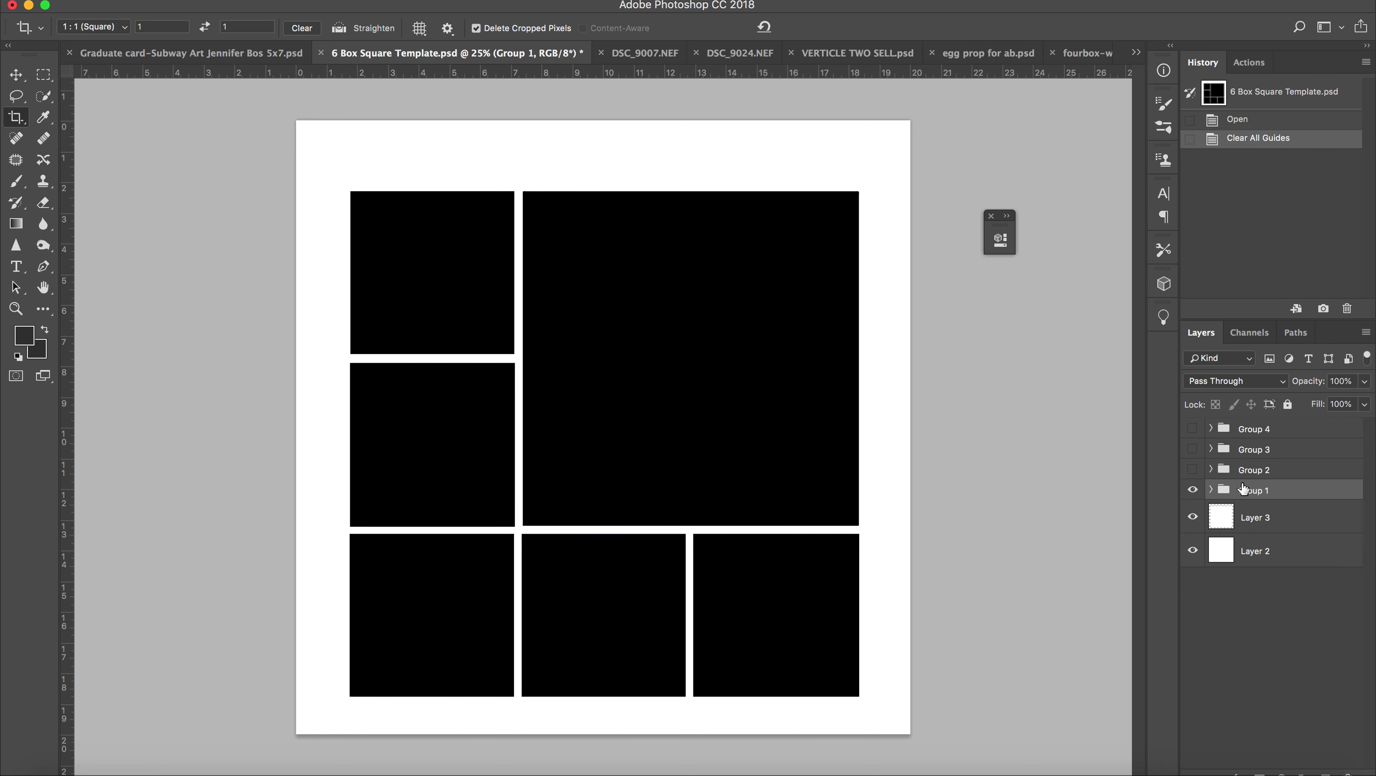
{"action": "left_click", "coordinate": [153, 5]}
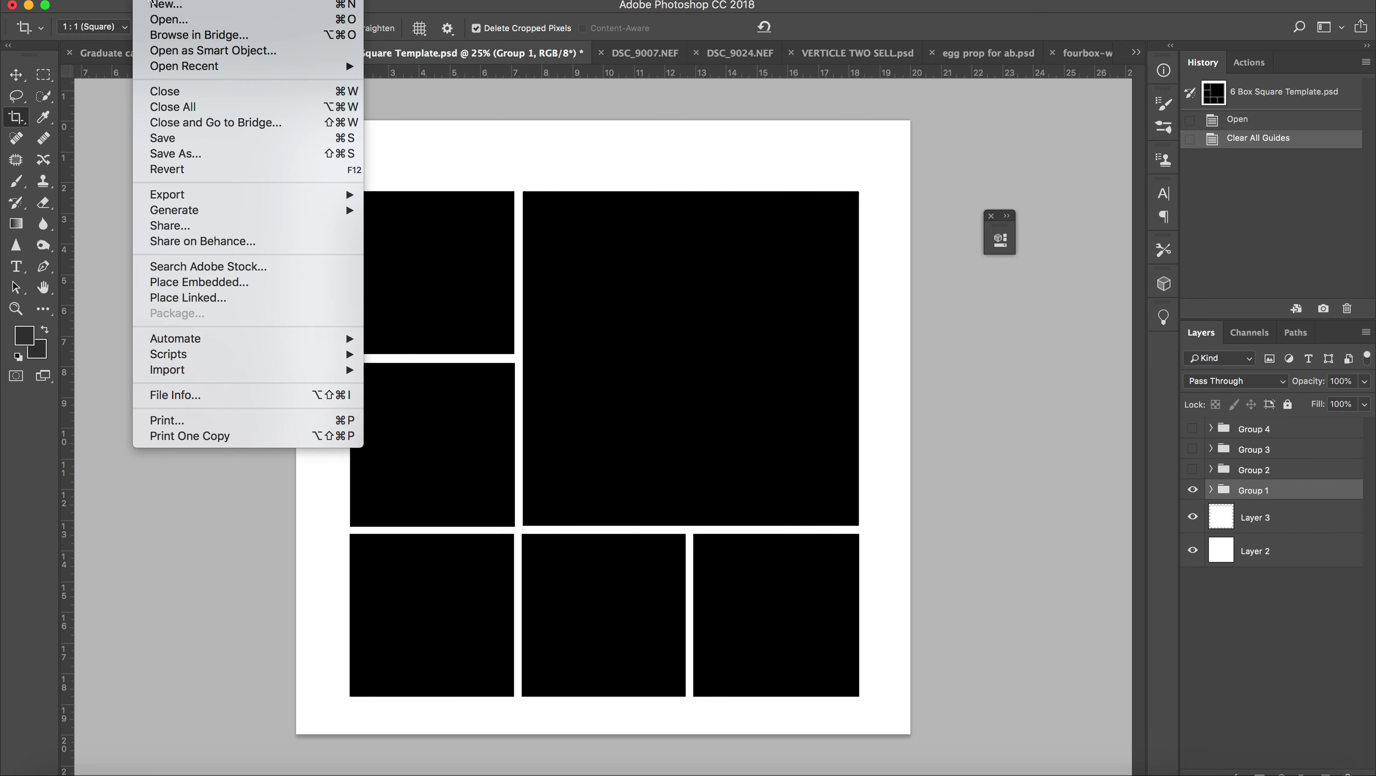
Step: Start placing an embedded photo and browse into Photography and the inside-the-box shoots folder
{"action": "left_click", "coordinate": [238, 281]}
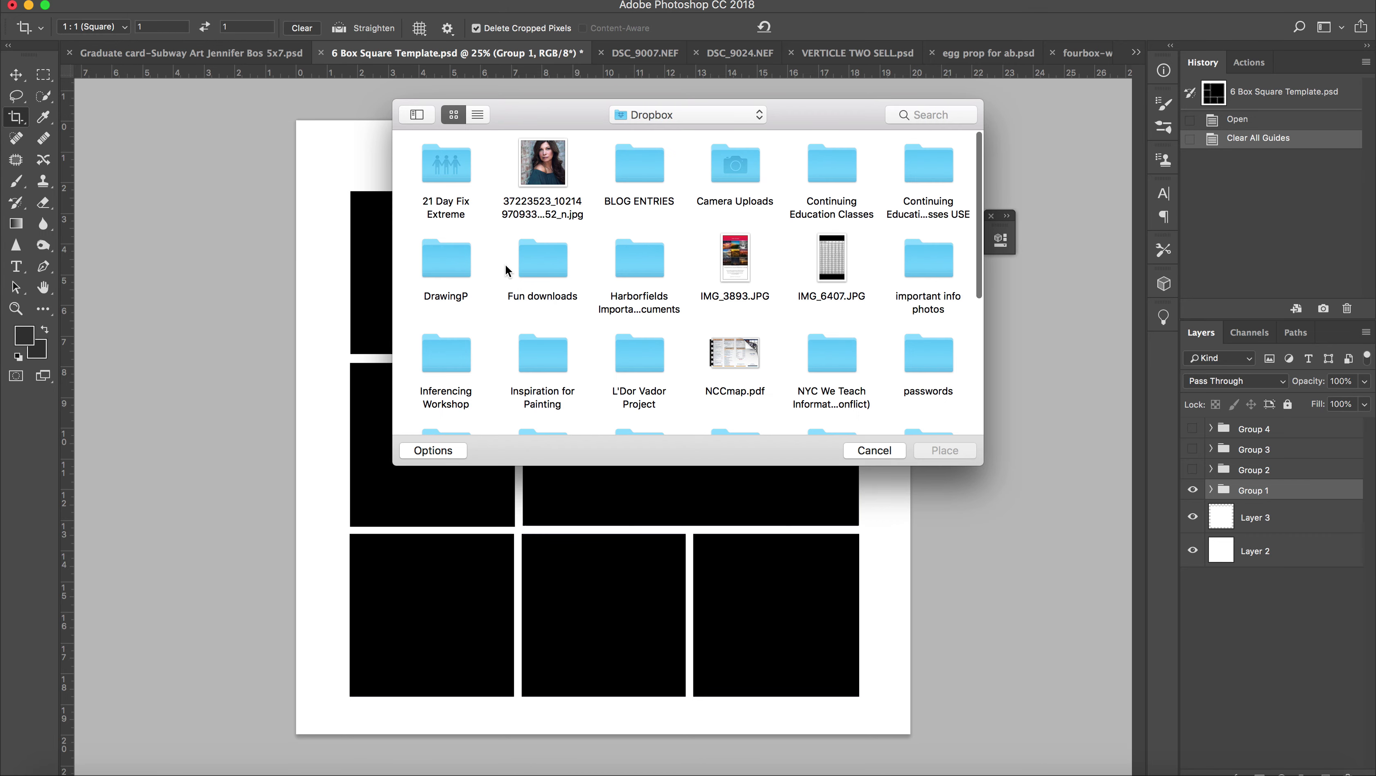
{"action": "scroll", "coordinate": [707, 308], "scroll_direction": "down", "scroll_amount": 2}
{"action": "scroll", "coordinate": [707, 309], "scroll_direction": "up", "scroll_amount": 2}
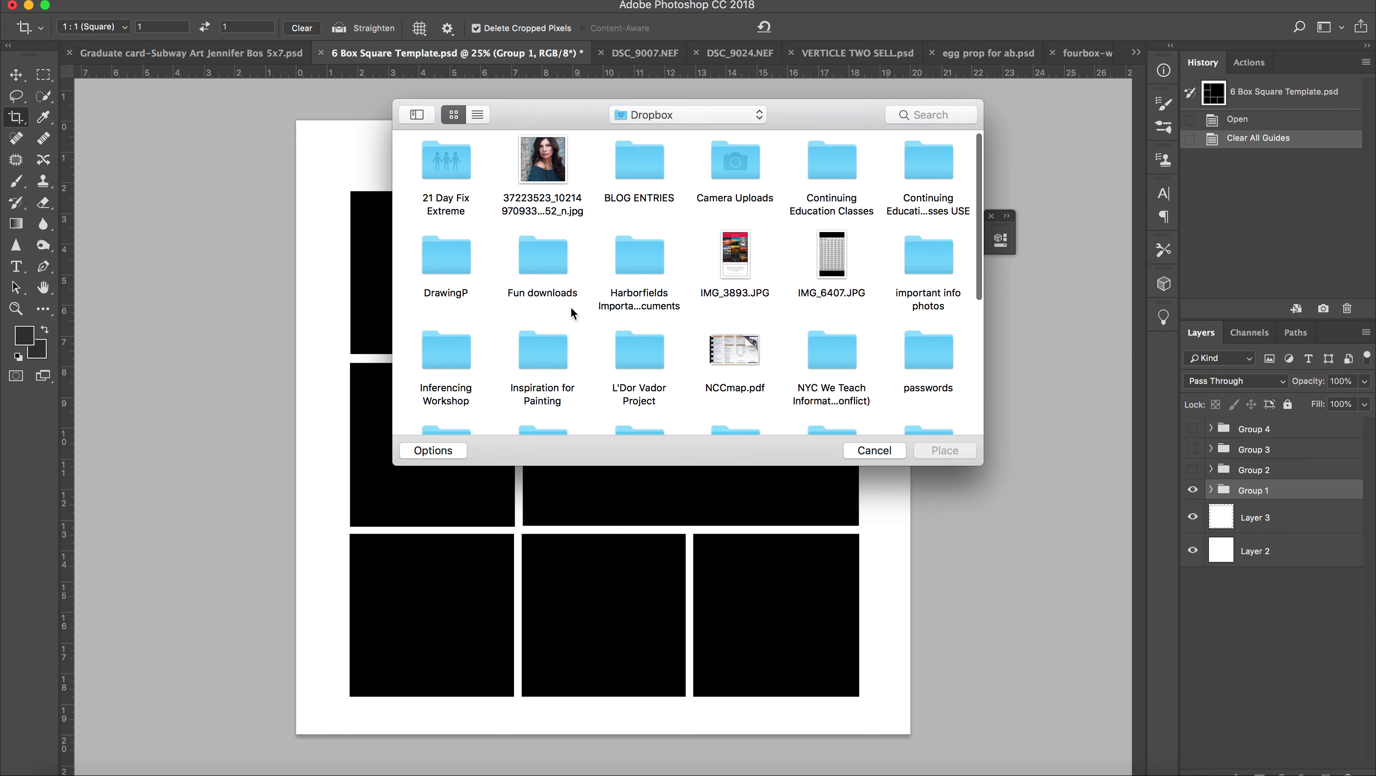
{"action": "scroll", "coordinate": [571, 308], "scroll_direction": "down", "scroll_amount": 4}
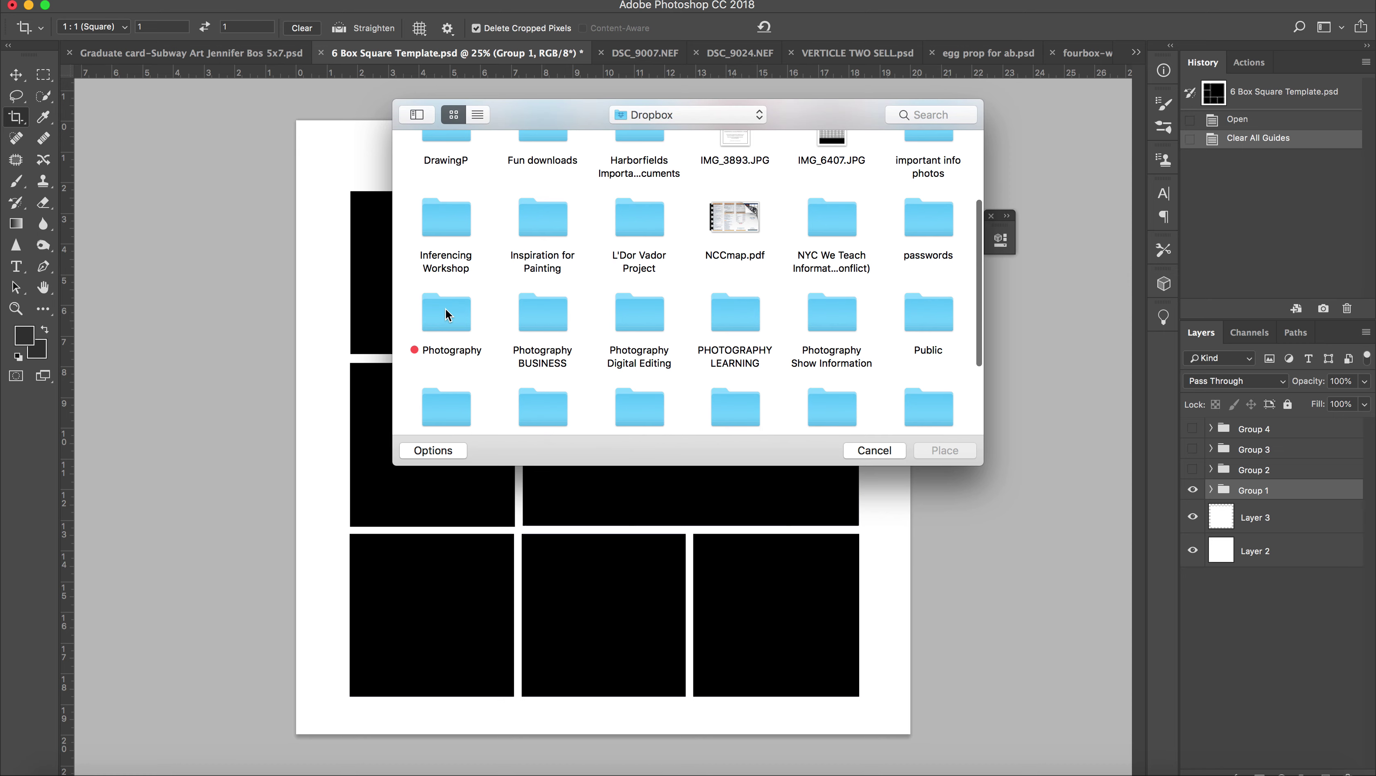
{"action": "double_click", "coordinate": [445, 315]}
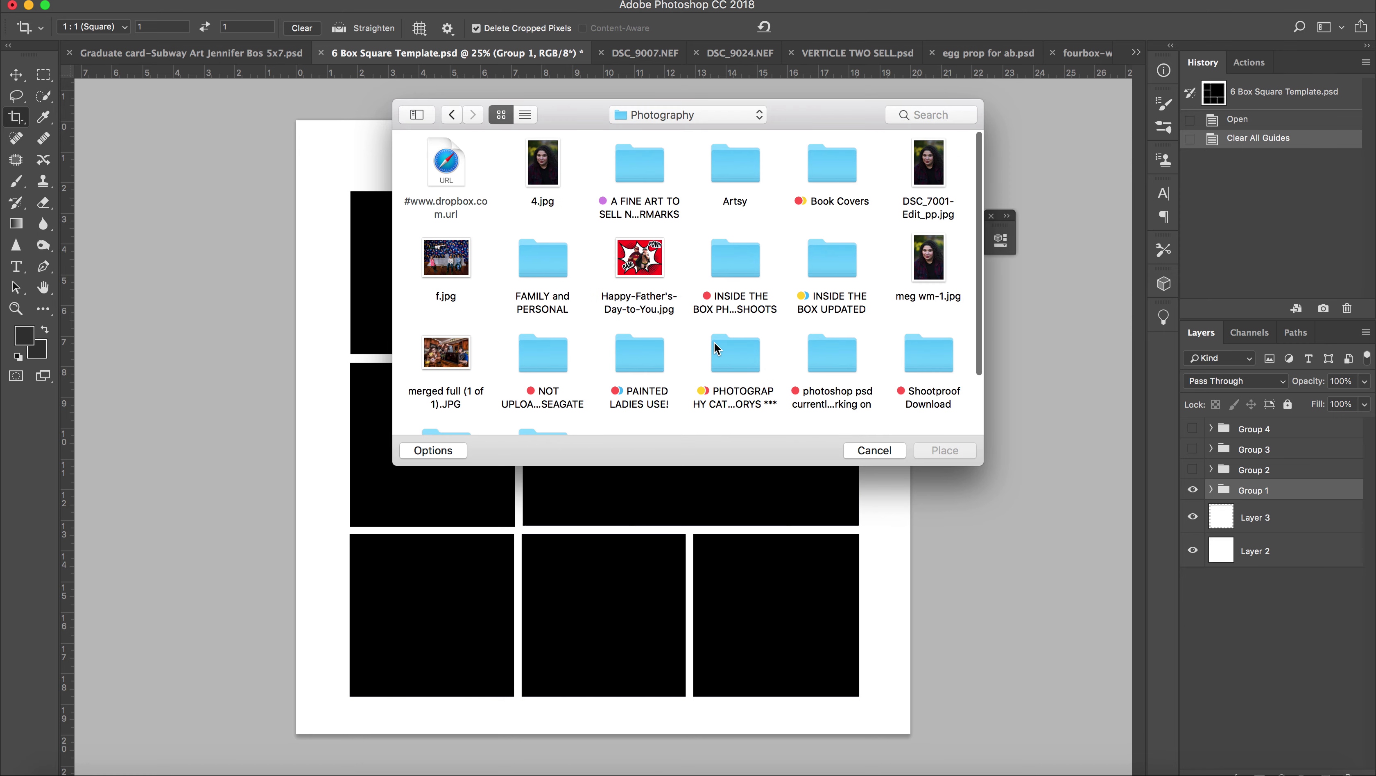
{"action": "scroll", "coordinate": [712, 341], "scroll_direction": "down", "scroll_amount": 1}
{"action": "double_click", "coordinate": [723, 242]}
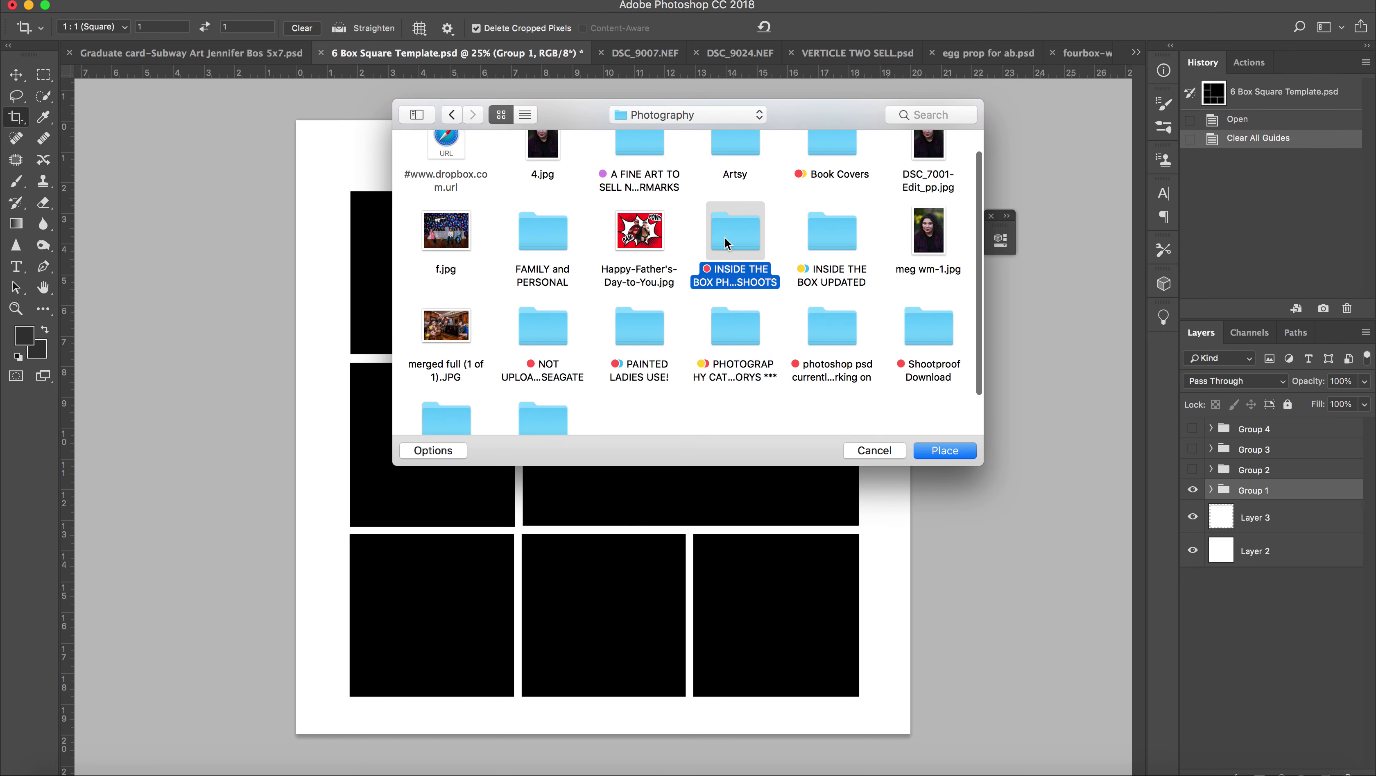
Step: Open Jessica Box Shoot > 2018 > 2018-07-08 and select DSC_7343.NEF
{"action": "scroll", "coordinate": [735, 324], "scroll_direction": "down", "scroll_amount": 1}
{"action": "scroll", "coordinate": [735, 325], "scroll_direction": "down", "scroll_amount": 2}
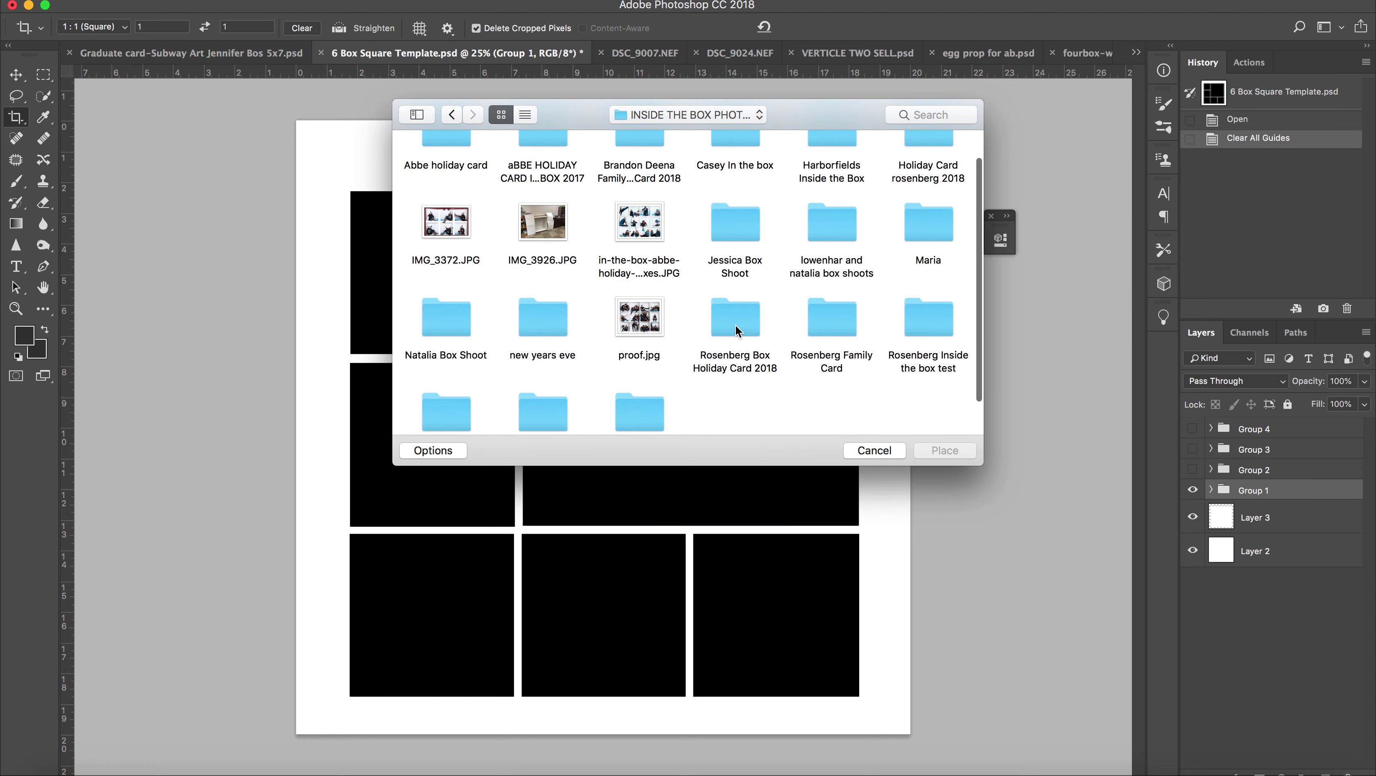
{"action": "scroll", "coordinate": [735, 326], "scroll_direction": "up", "scroll_amount": 2}
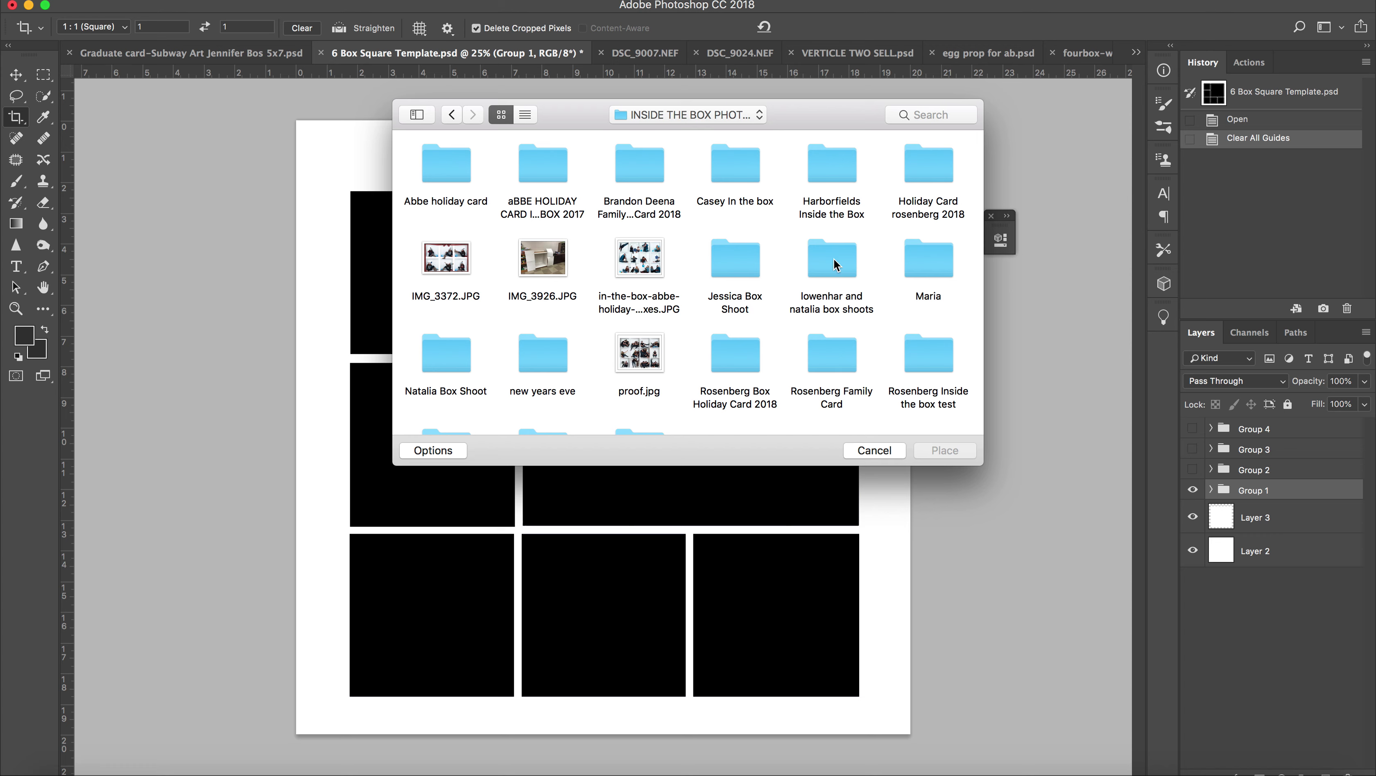
{"action": "double_click", "coordinate": [735, 259]}
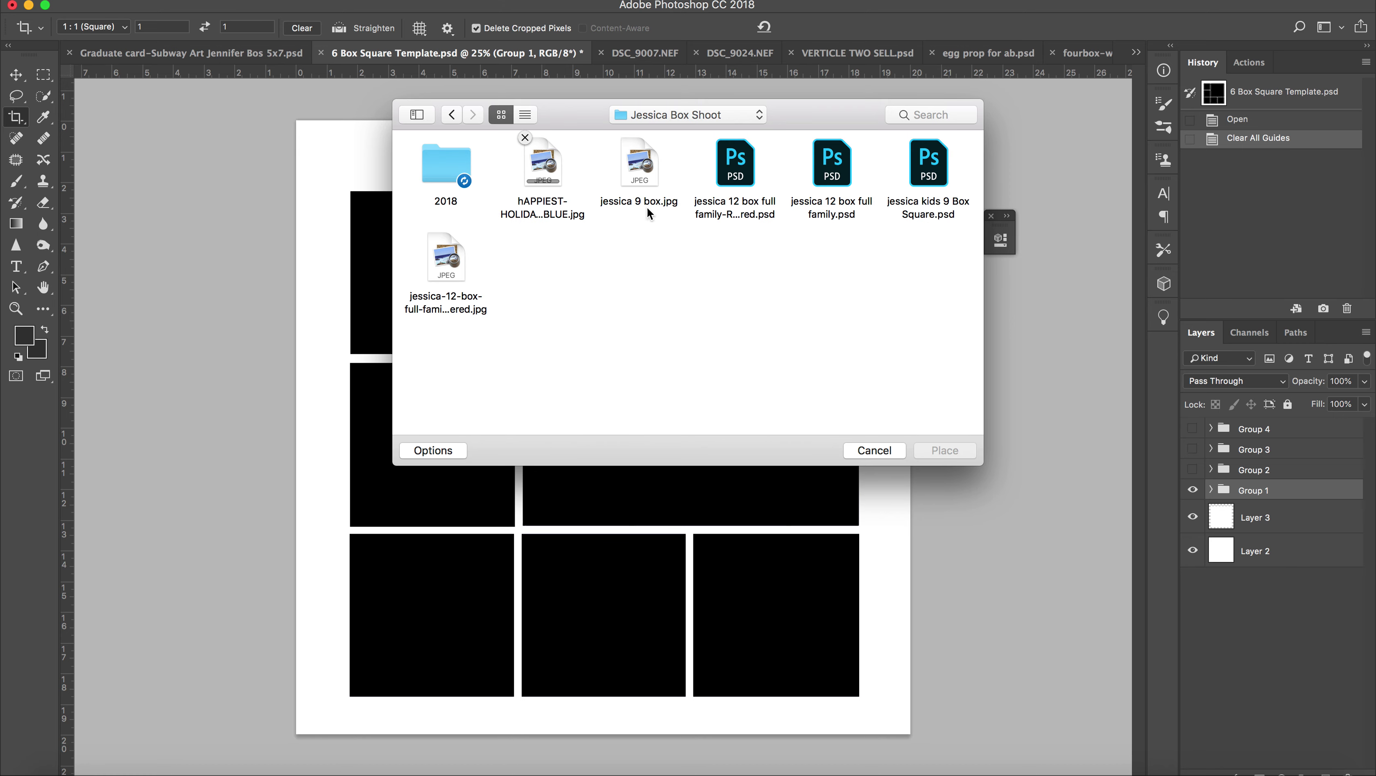
{"action": "double_click", "coordinate": [449, 161]}
{"action": "double_click", "coordinate": [448, 161]}
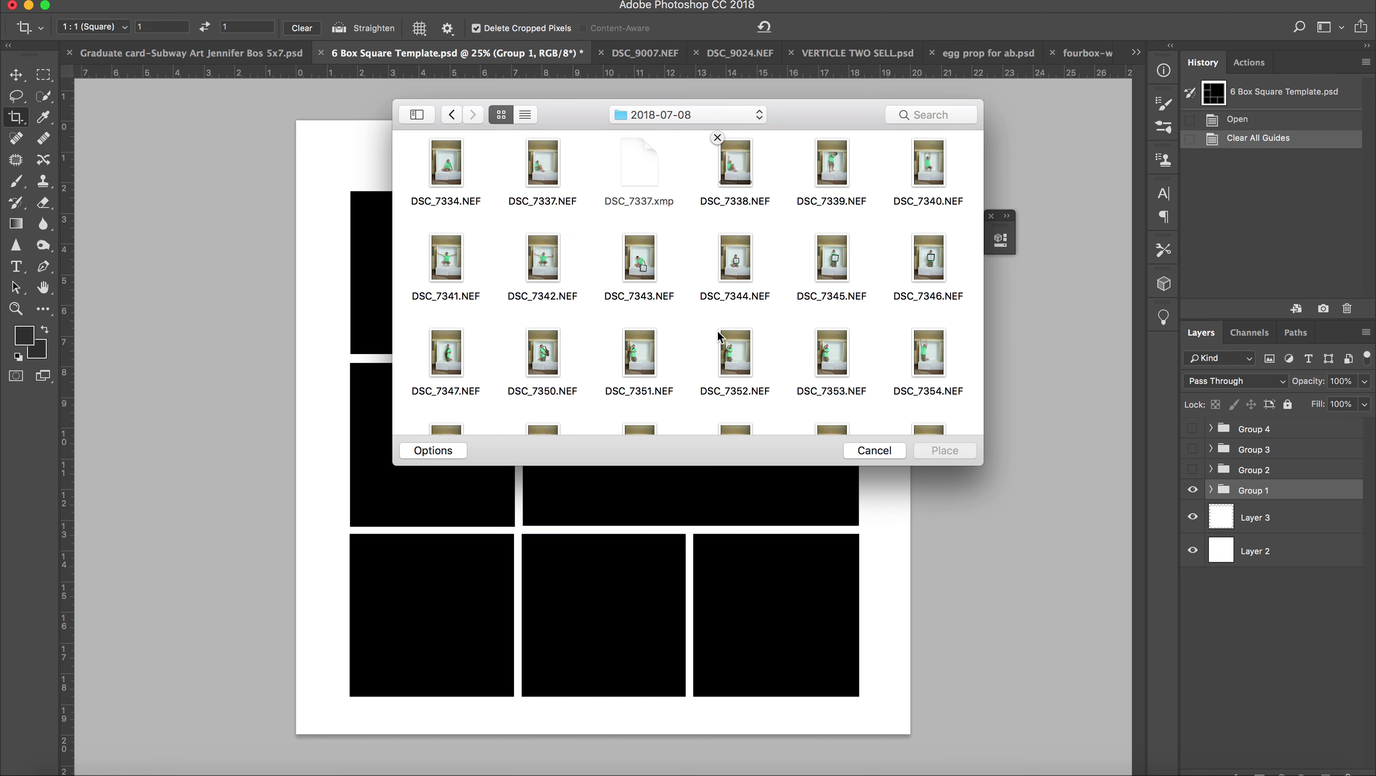
{"action": "scroll", "coordinate": [713, 342], "scroll_direction": "down", "scroll_amount": 2}
{"action": "scroll", "coordinate": [712, 347], "scroll_direction": "down", "scroll_amount": 5}
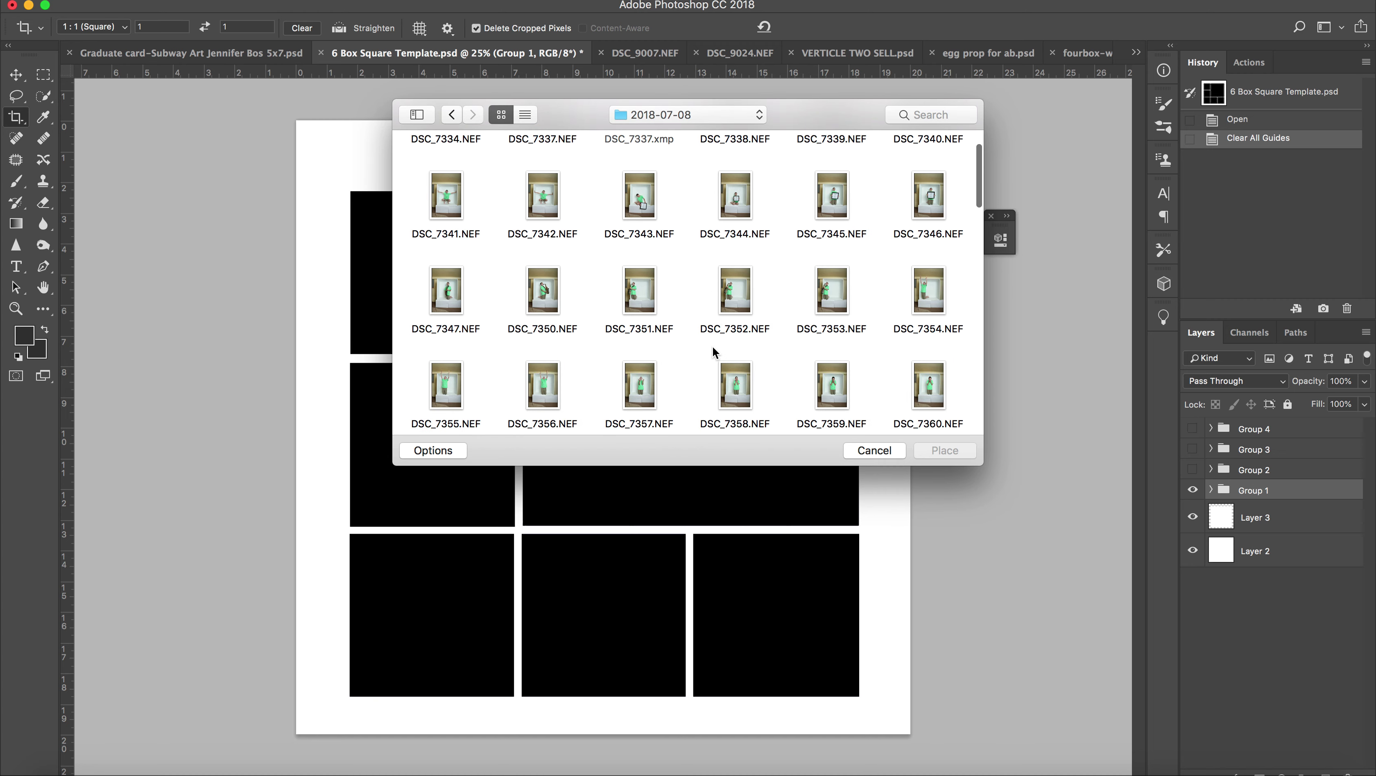
{"action": "left_click", "coordinate": [643, 187]}
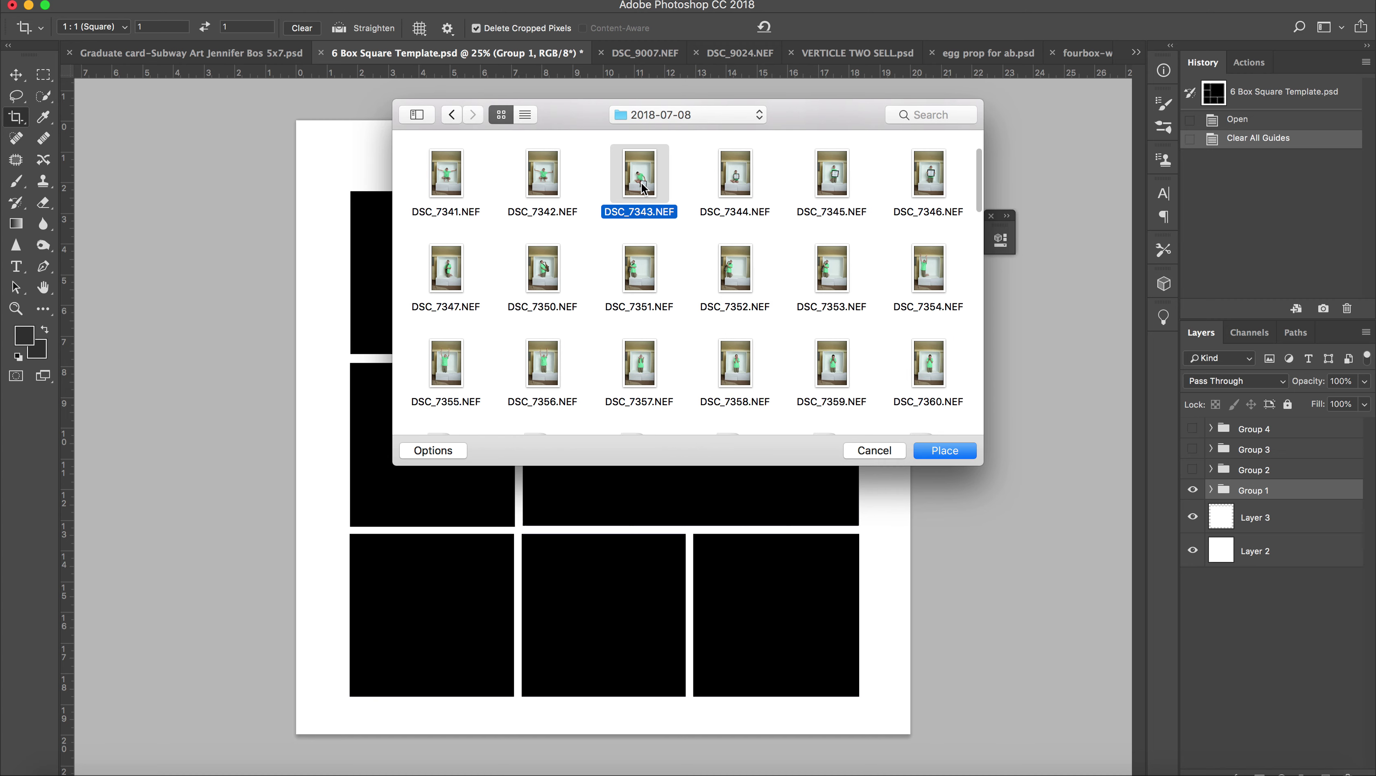
Step: Place DSC_7343.NEF and accept Camera Raw's default Basic settings
{"action": "left_click", "coordinate": [957, 456]}
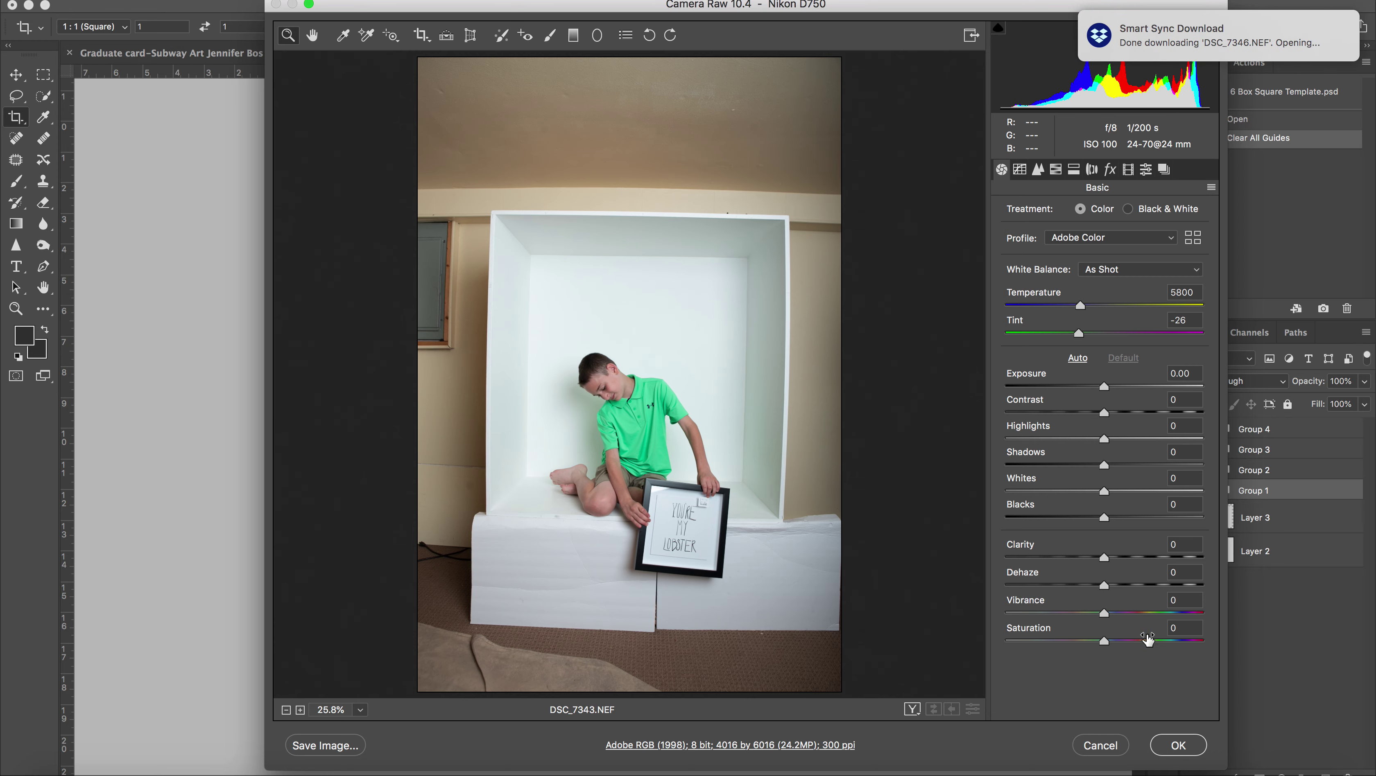
{"action": "left_click", "coordinate": [1175, 746]}
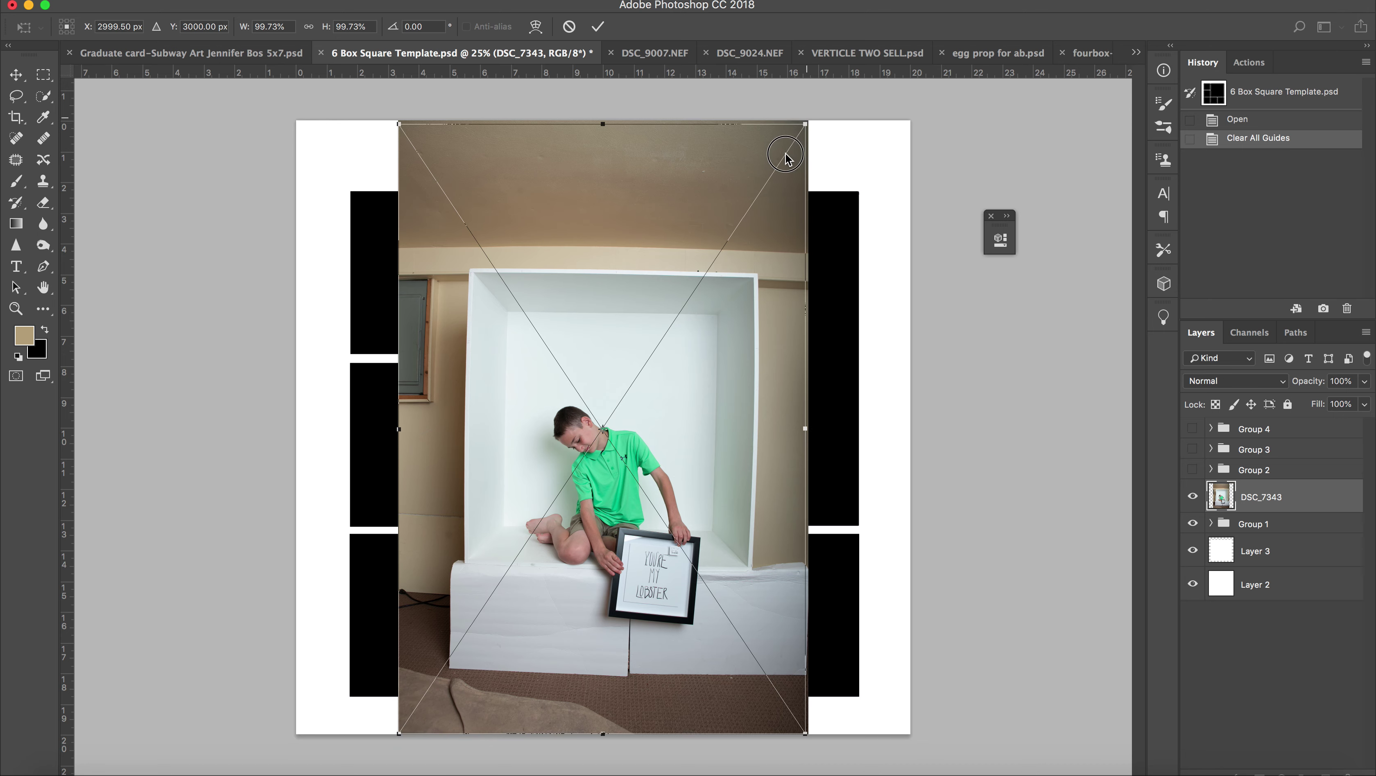
Step: Scale the placed photo up to about 116%, move it right over the page's right side, and commit
{"action": "left_click_drag", "start_coordinate": [807, 122], "coordinate": [875, 131]}
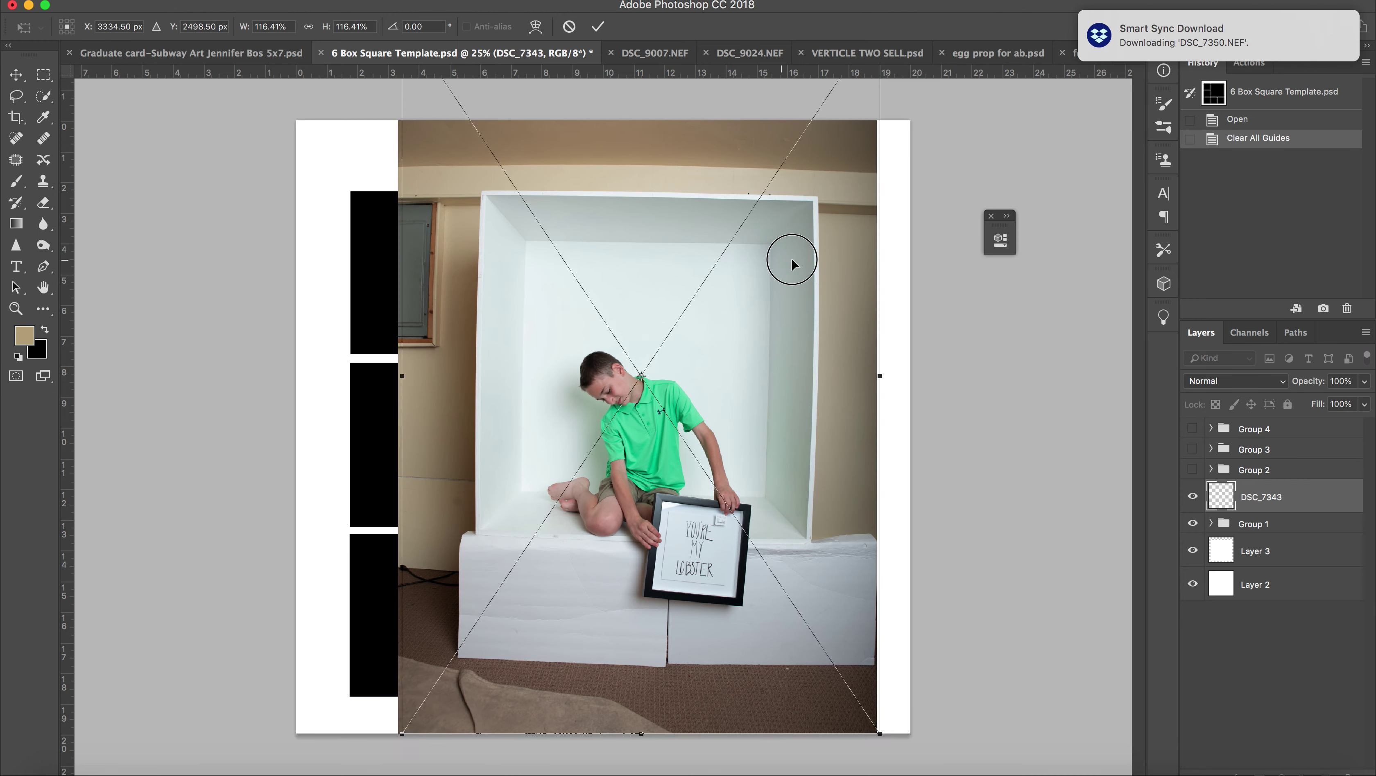
{"action": "left_click_drag", "start_coordinate": [792, 260], "coordinate": [829, 258]}
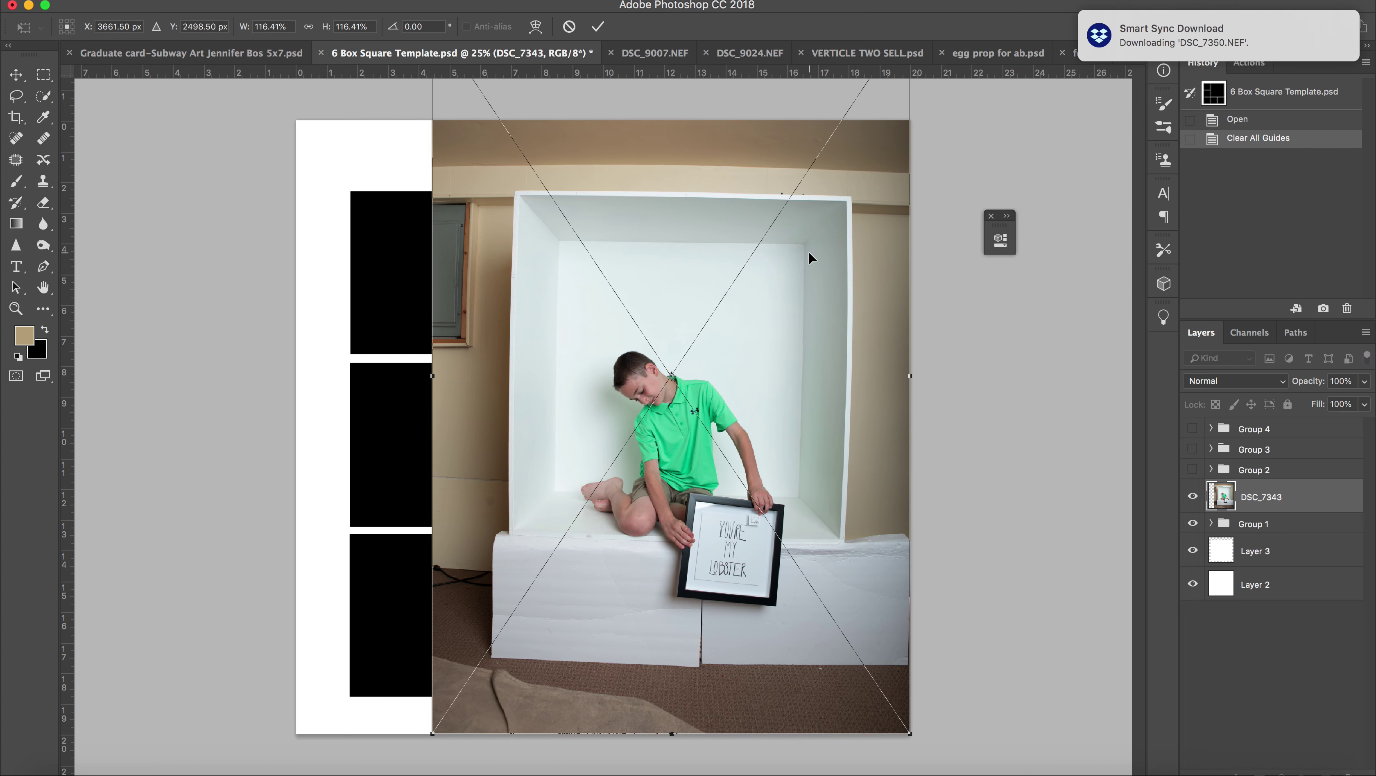
{"action": "key", "text": "Return"}
Step: Move DSC_7343 into Group 1 below Place Image Here so it clips to the Top Right box
{"action": "key", "text": "c"}
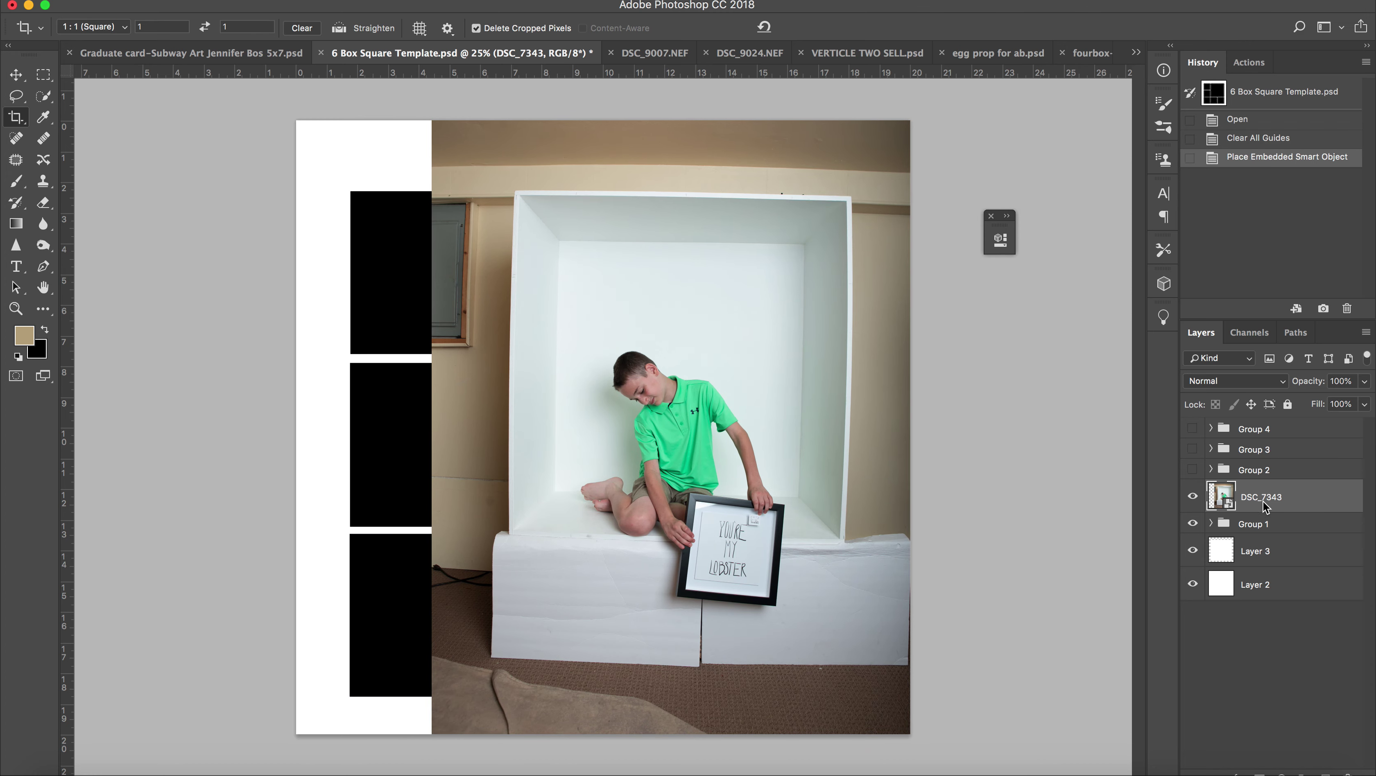
{"action": "left_click", "coordinate": [1211, 524]}
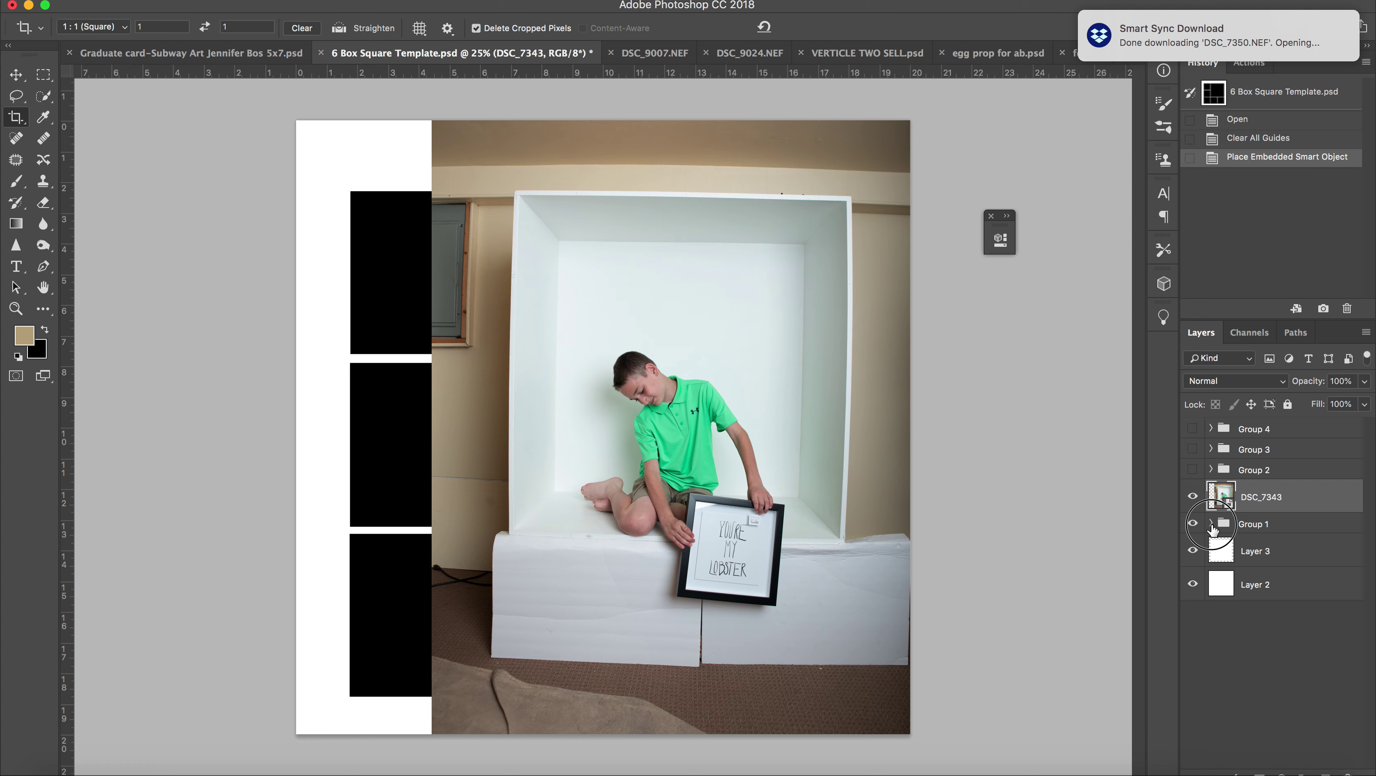
{"action": "left_click_drag", "start_coordinate": [1308, 514], "coordinate": [1310, 556]}
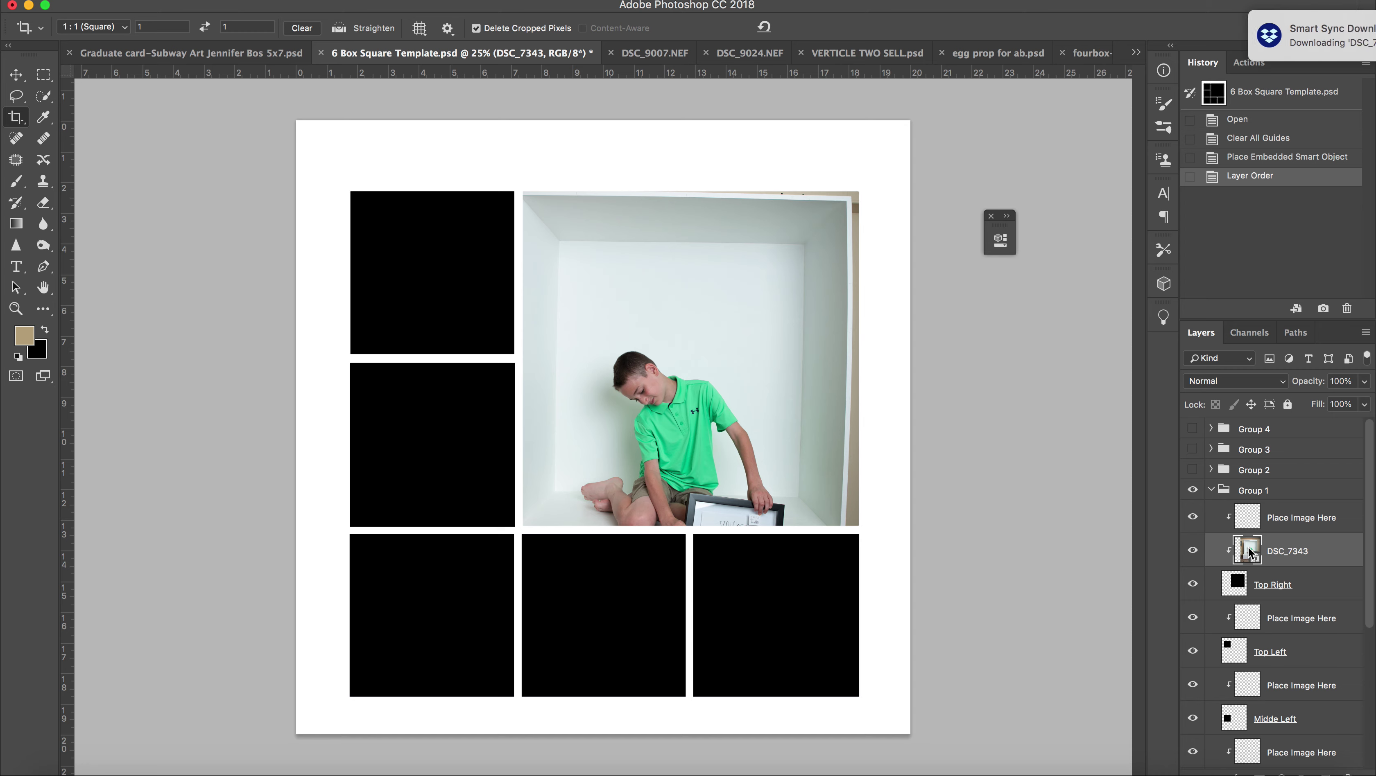
Step: Free-transform the photo to 123.56% × 121.79%, tilted 2.11°, so its white box fills the top-right frame
{"action": "key", "text": "super+t"}
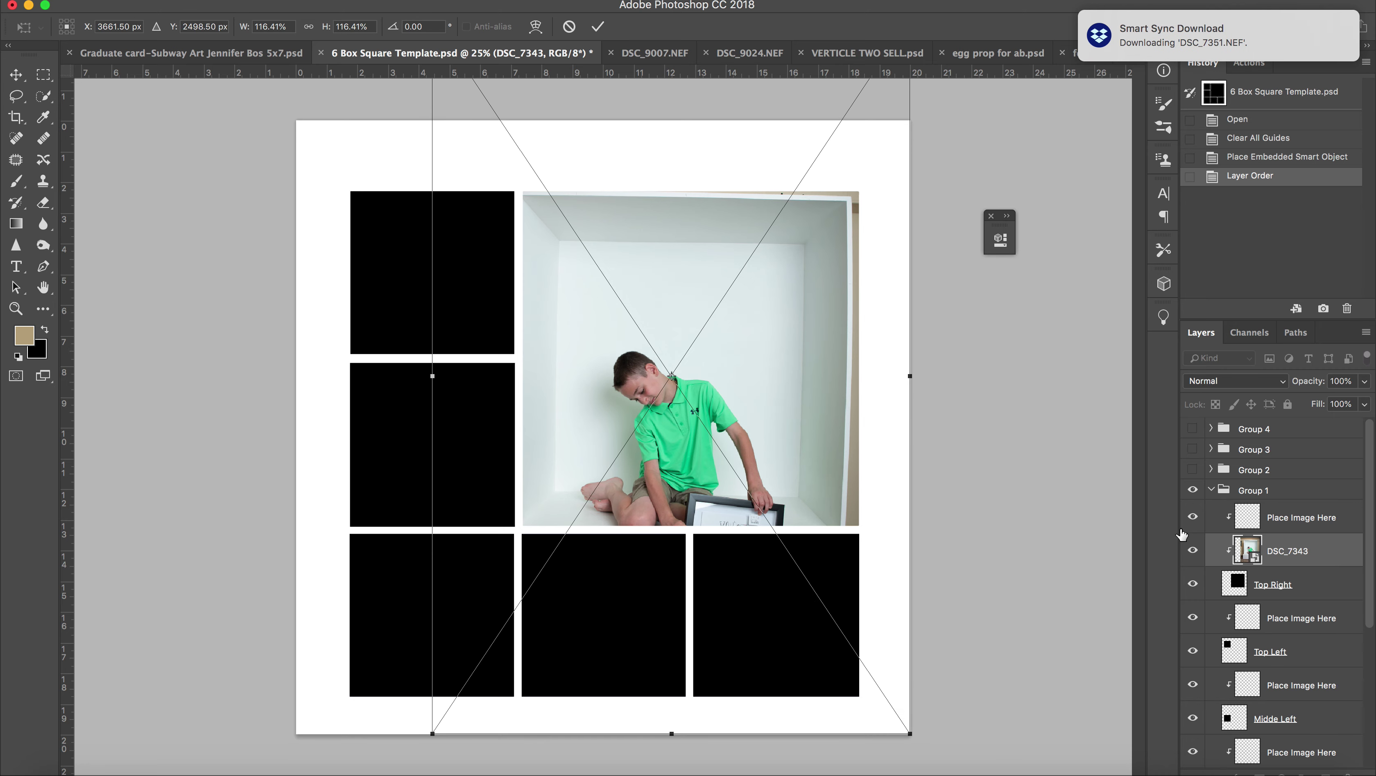
{"action": "key", "text": "super+0"}
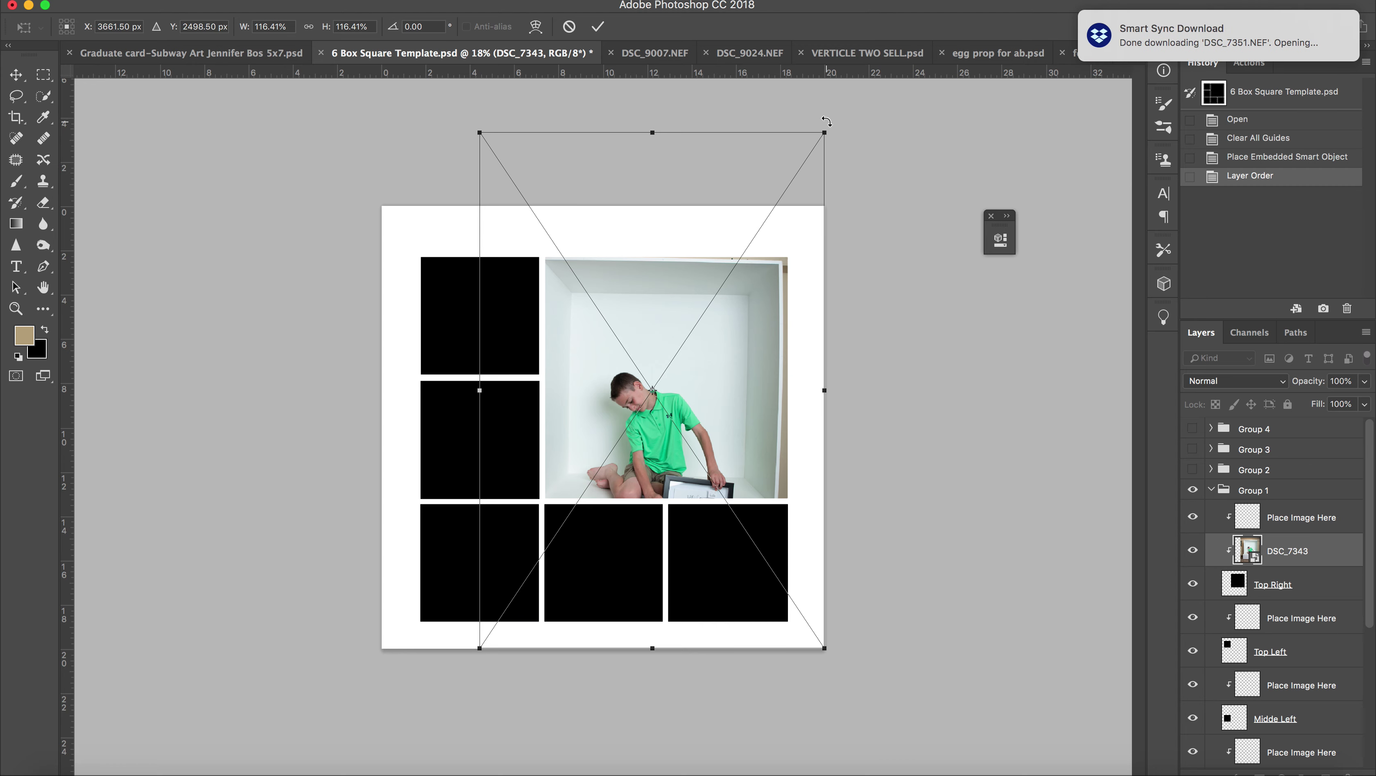
{"action": "left_click_drag", "start_coordinate": [825, 132], "coordinate": [841, 118]}
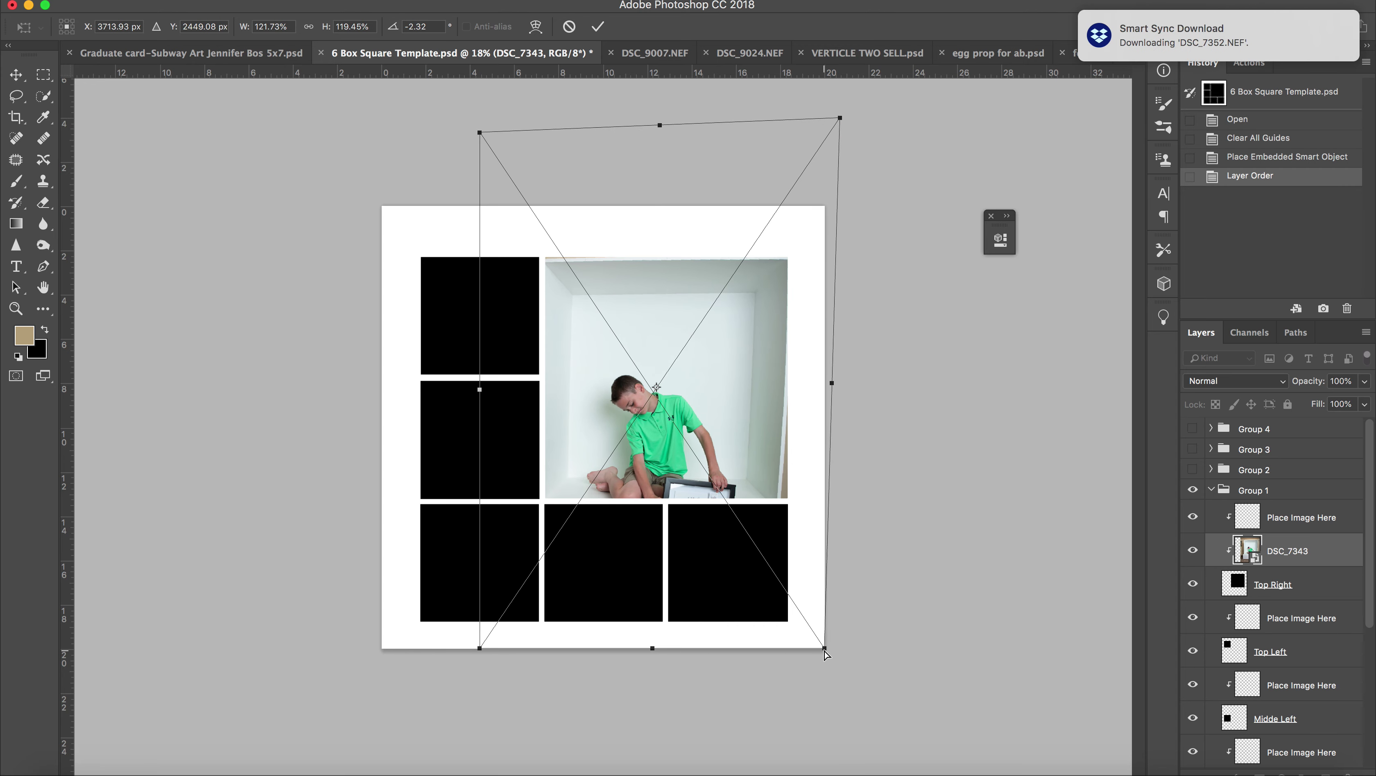
{"action": "left_click_drag", "start_coordinate": [825, 654], "coordinate": [839, 659]}
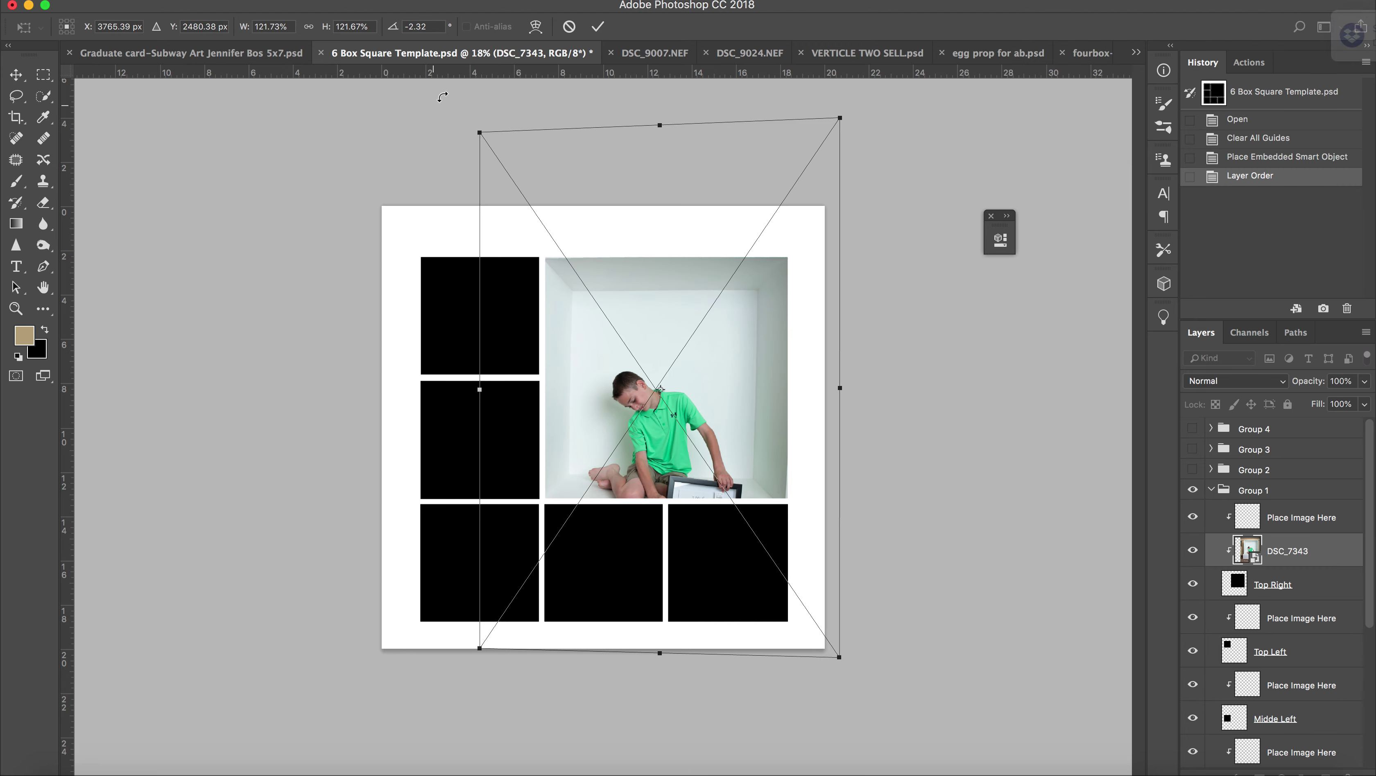
{"action": "left_click_drag", "start_coordinate": [479, 133], "coordinate": [479, 131]}
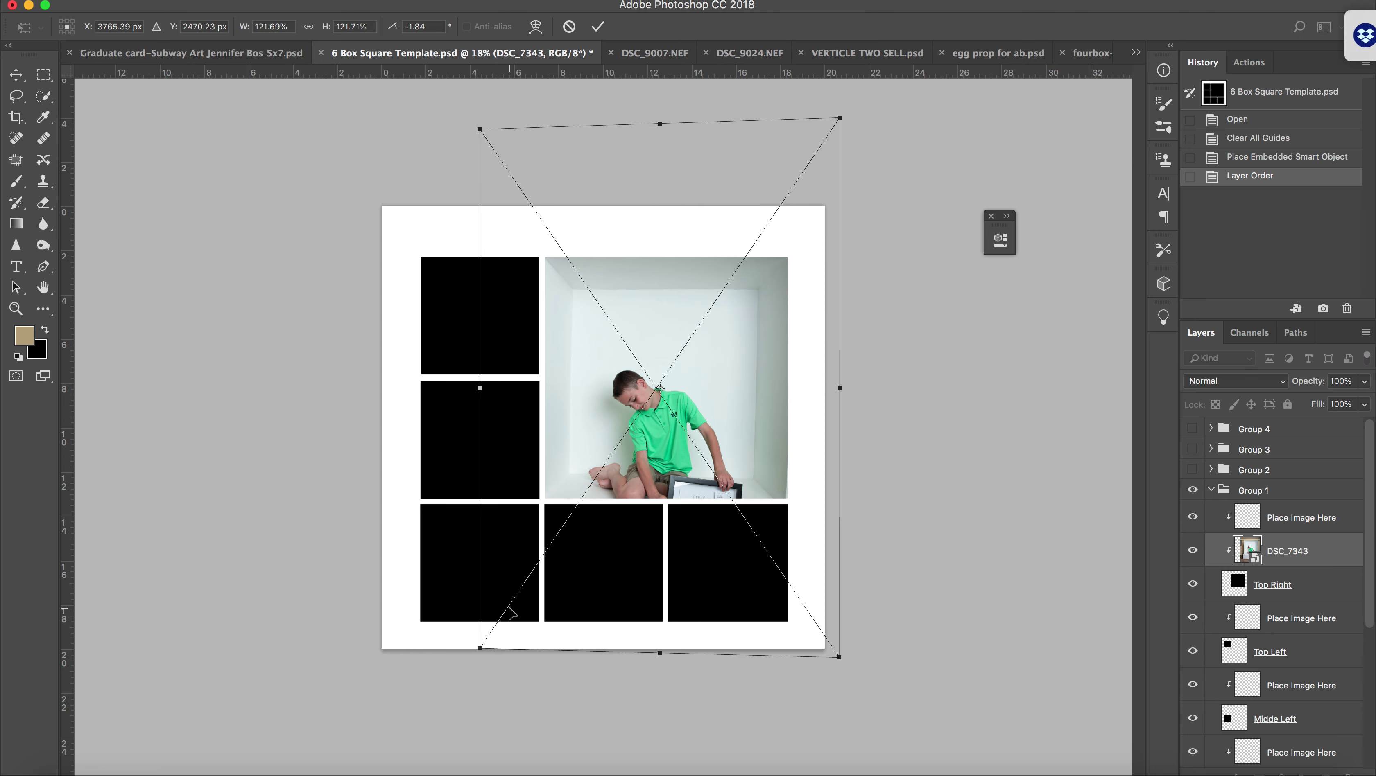
{"action": "left_click_drag", "start_coordinate": [477, 652], "coordinate": [474, 659]}
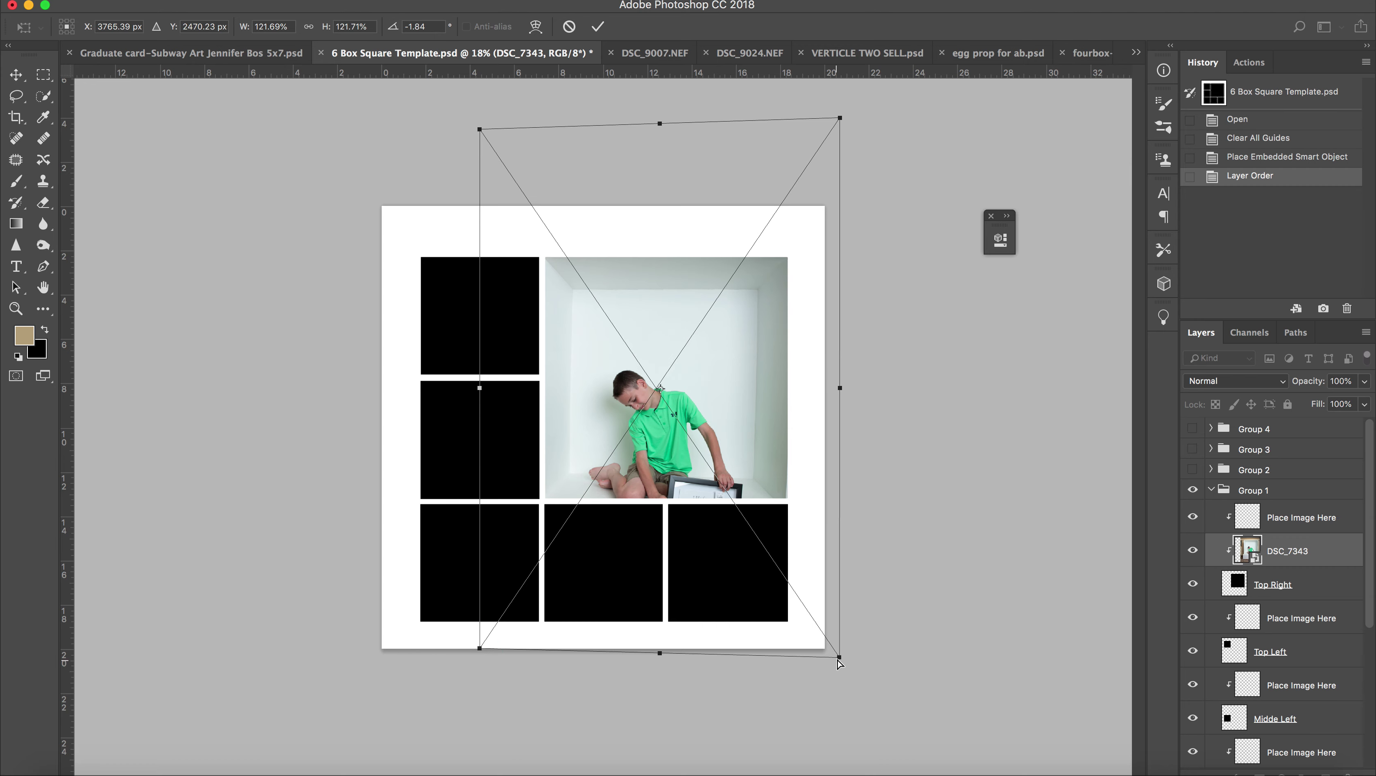
{"action": "left_click_drag", "start_coordinate": [838, 660], "coordinate": [844, 661]}
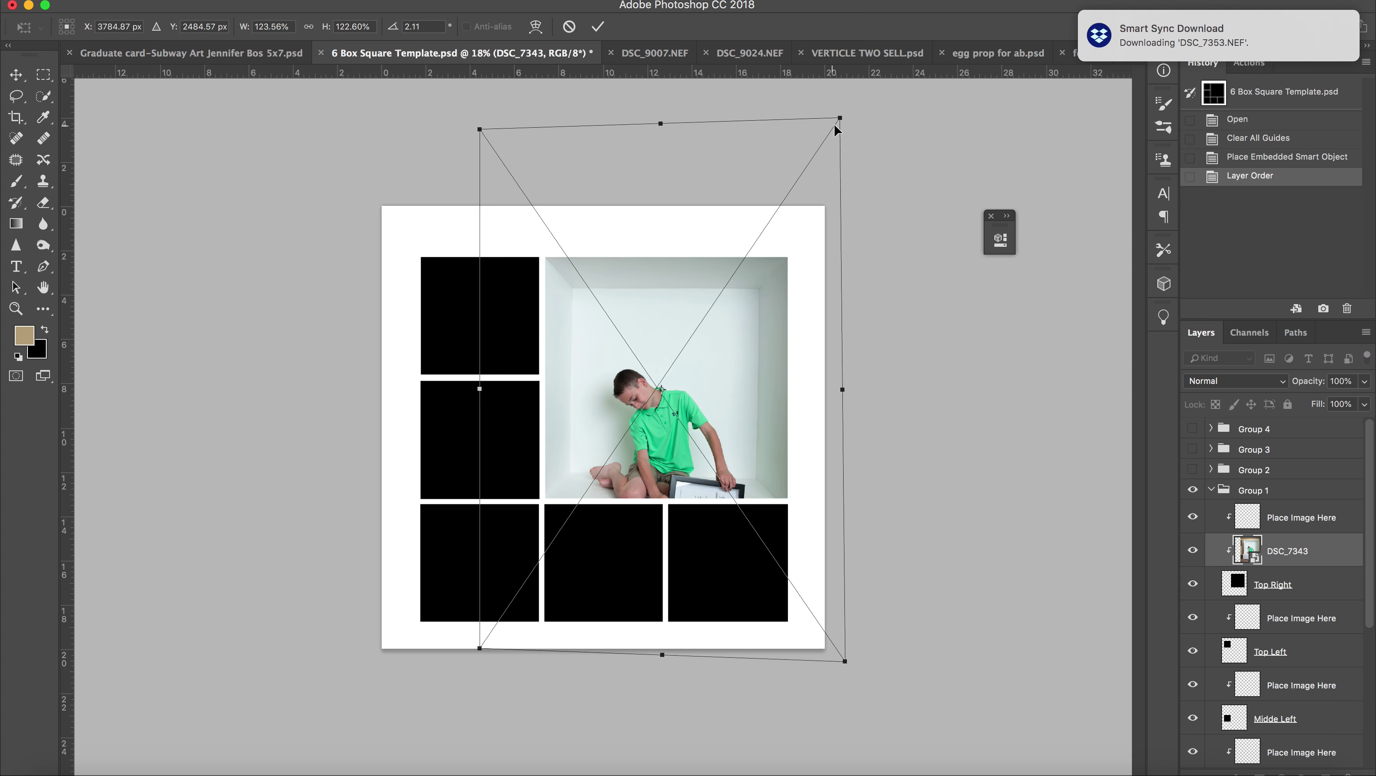
{"action": "left_click_drag", "start_coordinate": [834, 126], "coordinate": [834, 126]}
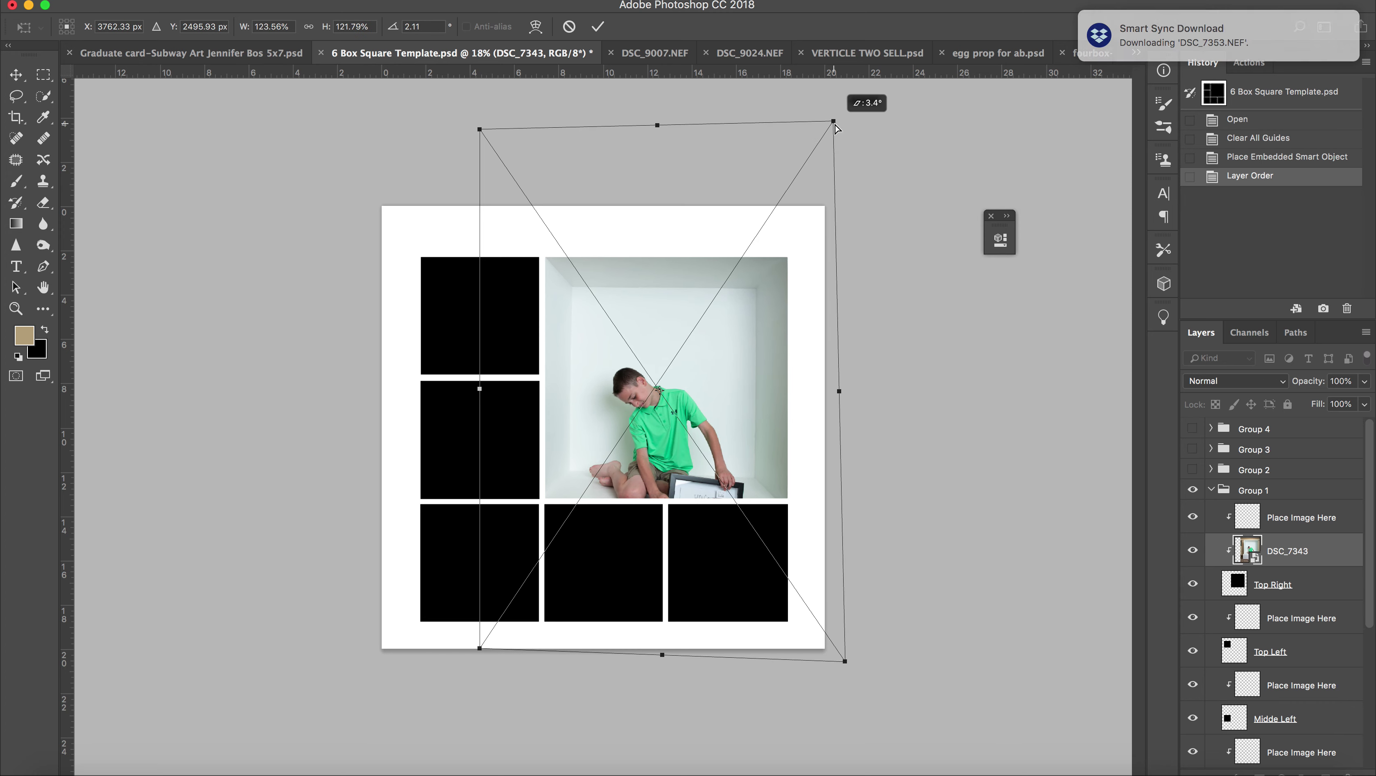
{"action": "left_click", "coordinate": [595, 29]}
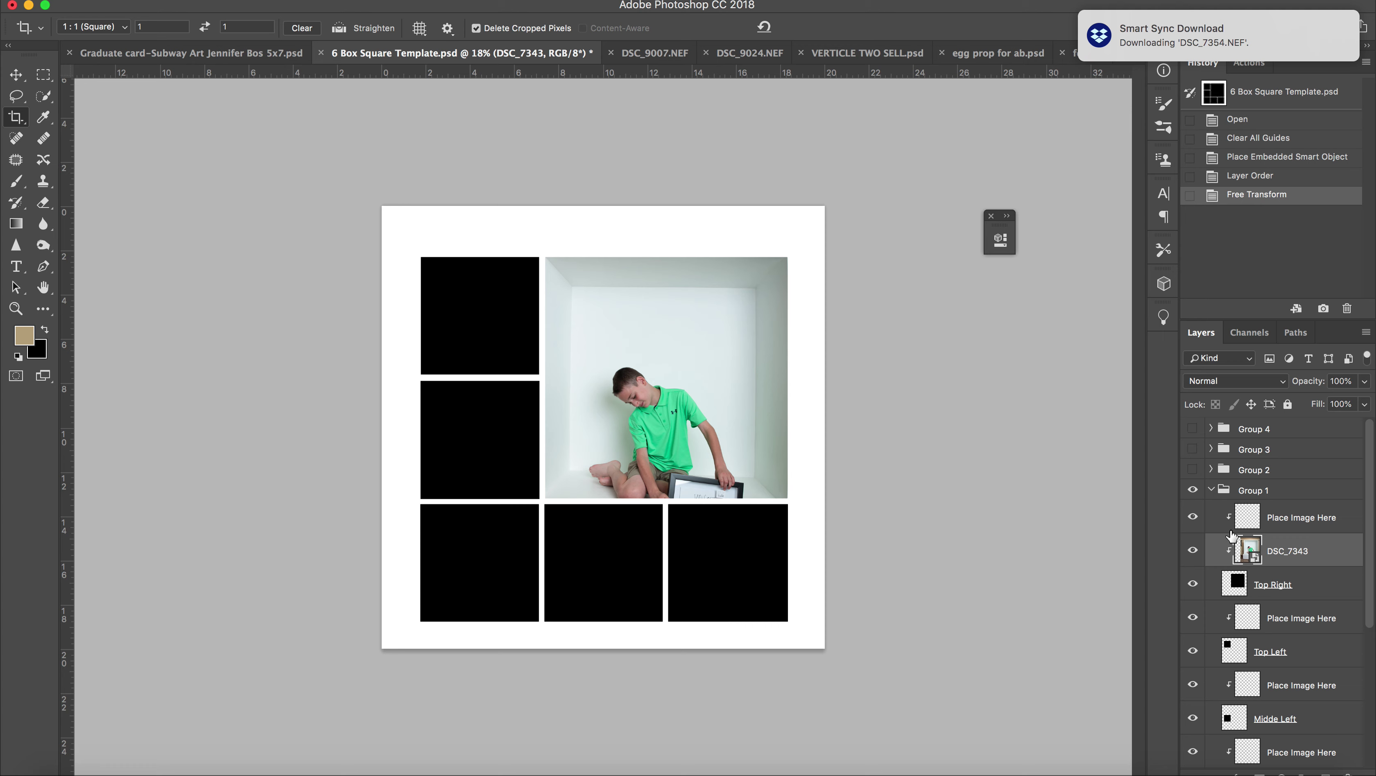
Step: Duplicate DSC_7343, release the copy's clipping mask, and Select Subject to pick out the boy
{"action": "left_click_drag", "start_coordinate": [1325, 564], "coordinate": [1326, 772]}
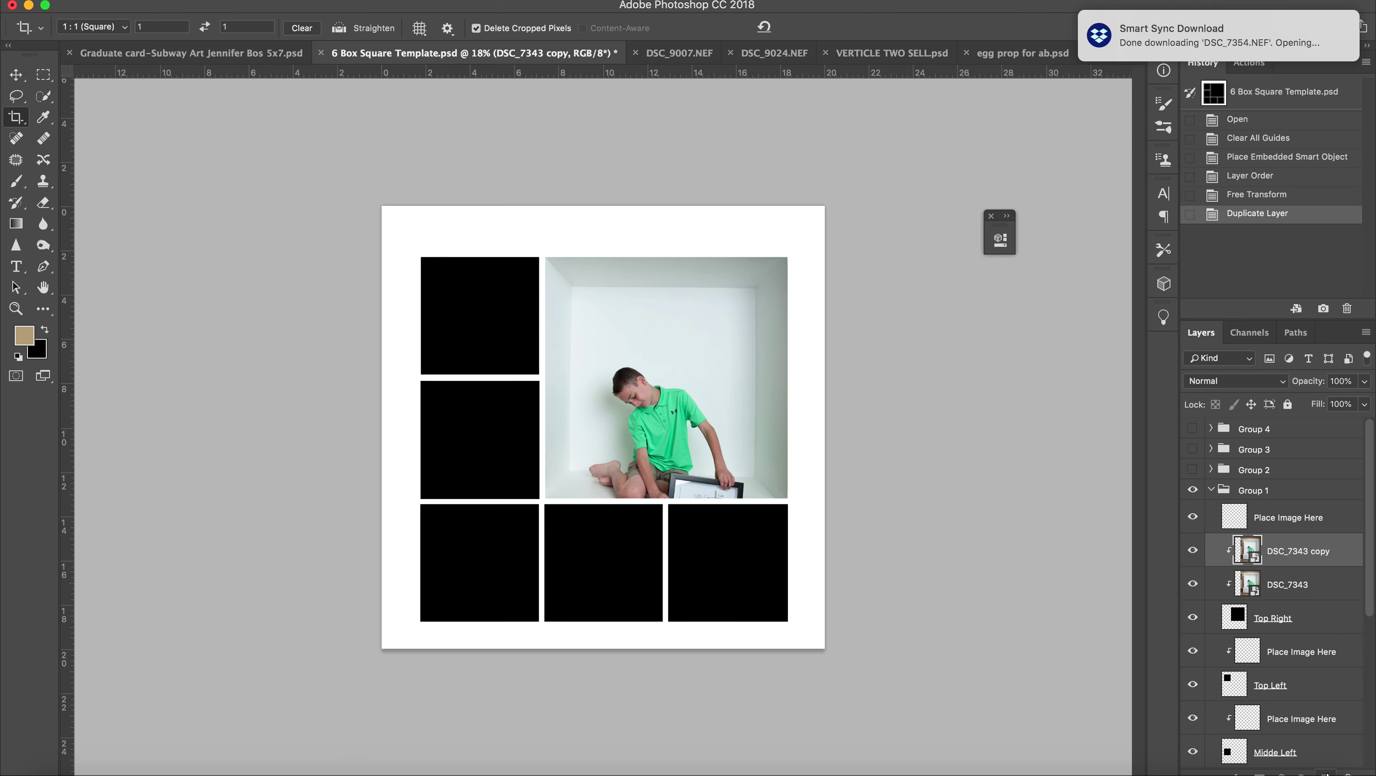
{"action": "right_click", "coordinate": [1319, 553]}
{"action": "left_click", "coordinate": [1244, 419]}
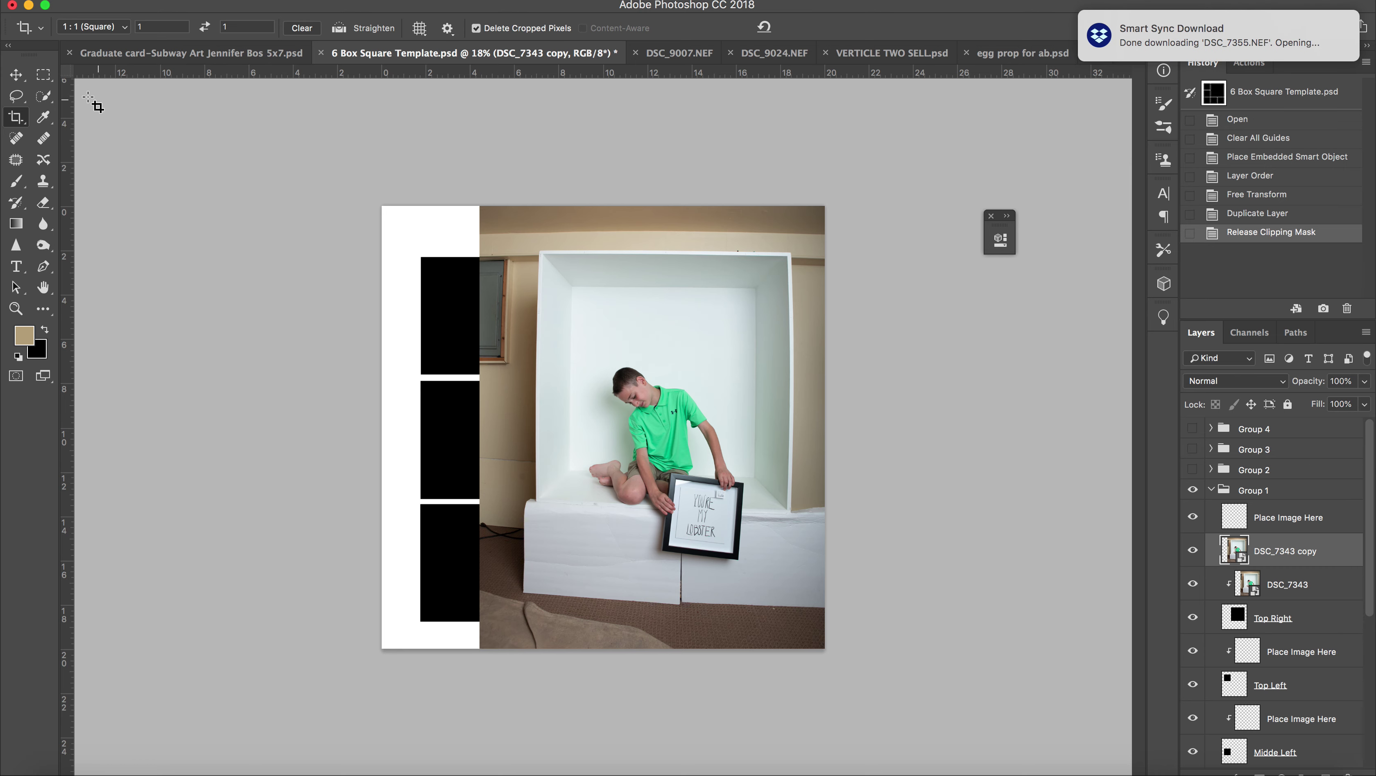
{"action": "left_click", "coordinate": [44, 96]}
{"action": "left_click", "coordinate": [405, 26]}
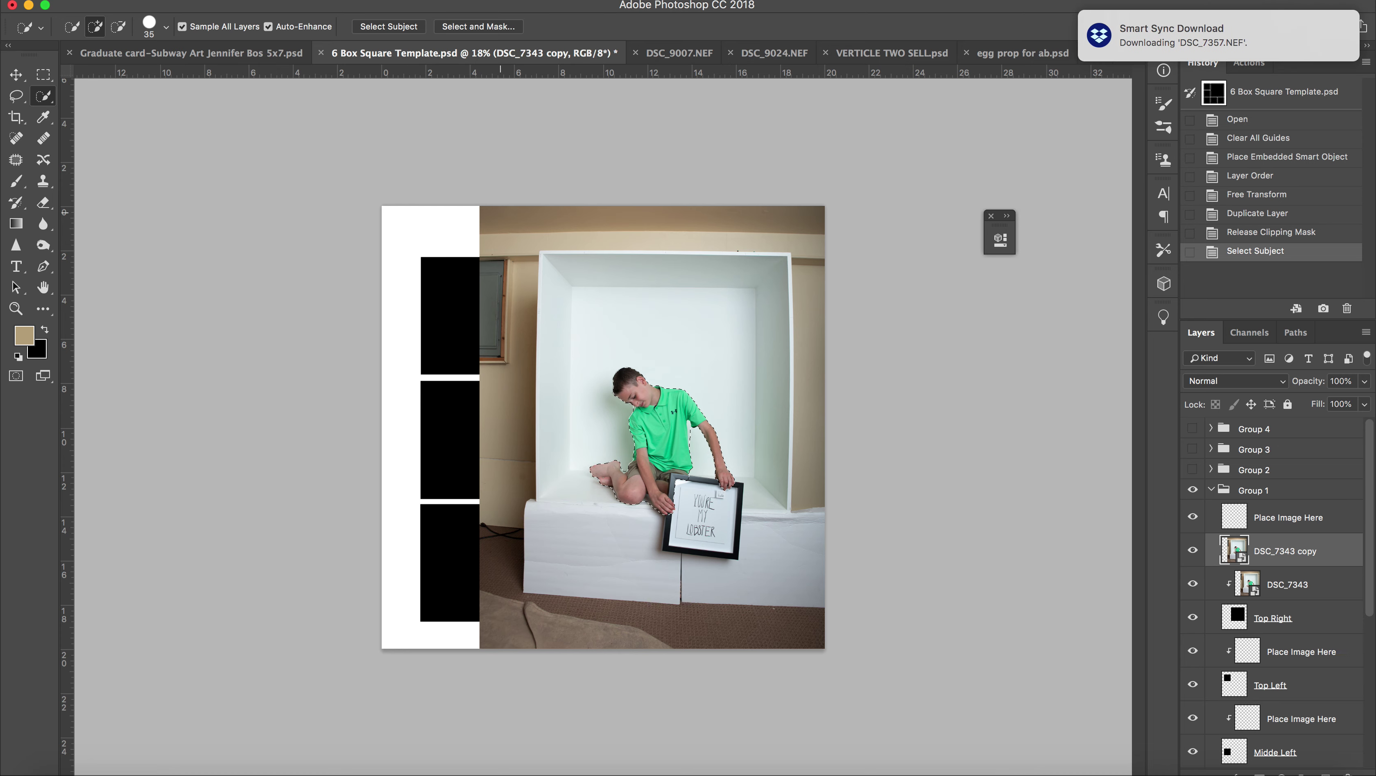
Step: Add the picture frame to the boy's selection and mask the DSC_7343 copy with it
{"action": "scroll", "coordinate": [604, 431], "scroll_direction": "up", "scroll_amount": 3}
{"action": "scroll", "coordinate": [609, 437], "scroll_direction": "up", "scroll_amount": 1}
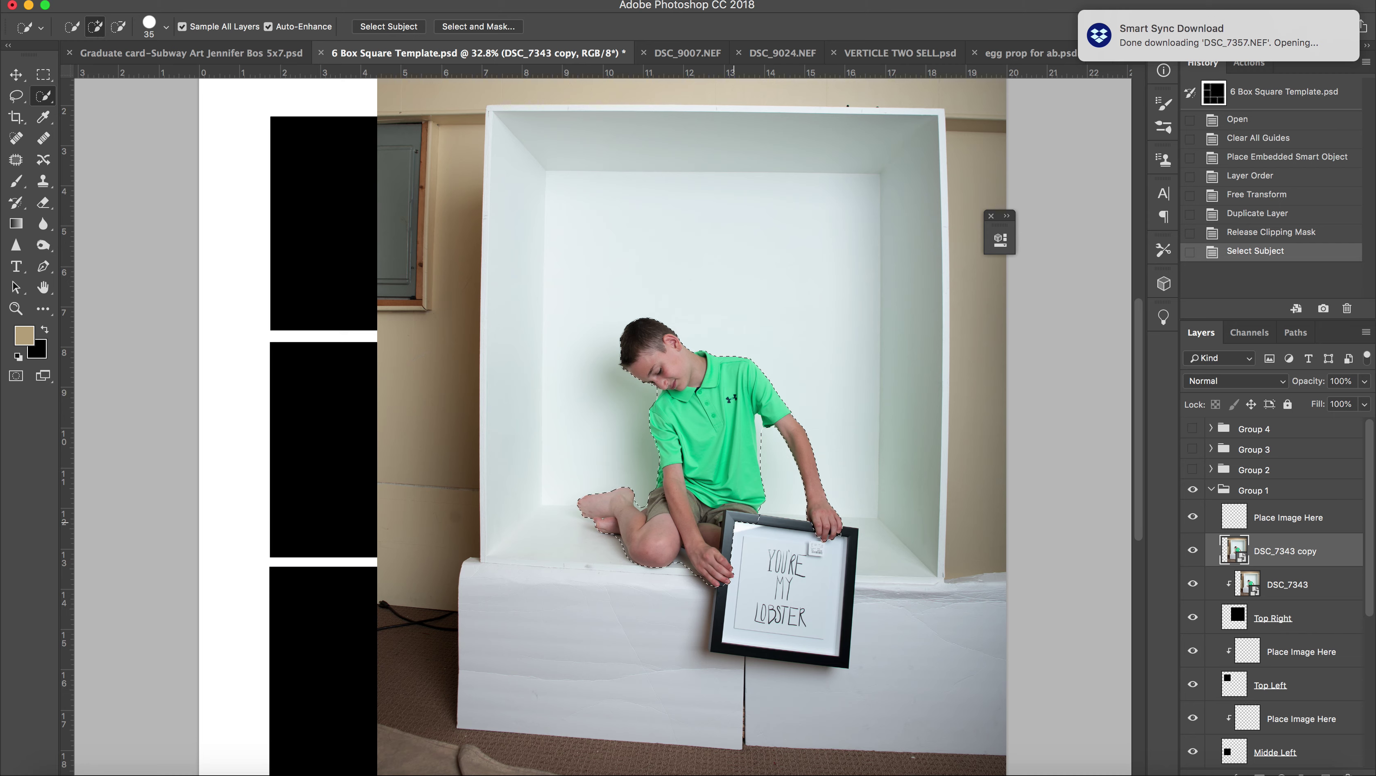
{"action": "left_click_drag", "start_coordinate": [796, 603], "coordinate": [805, 607]}
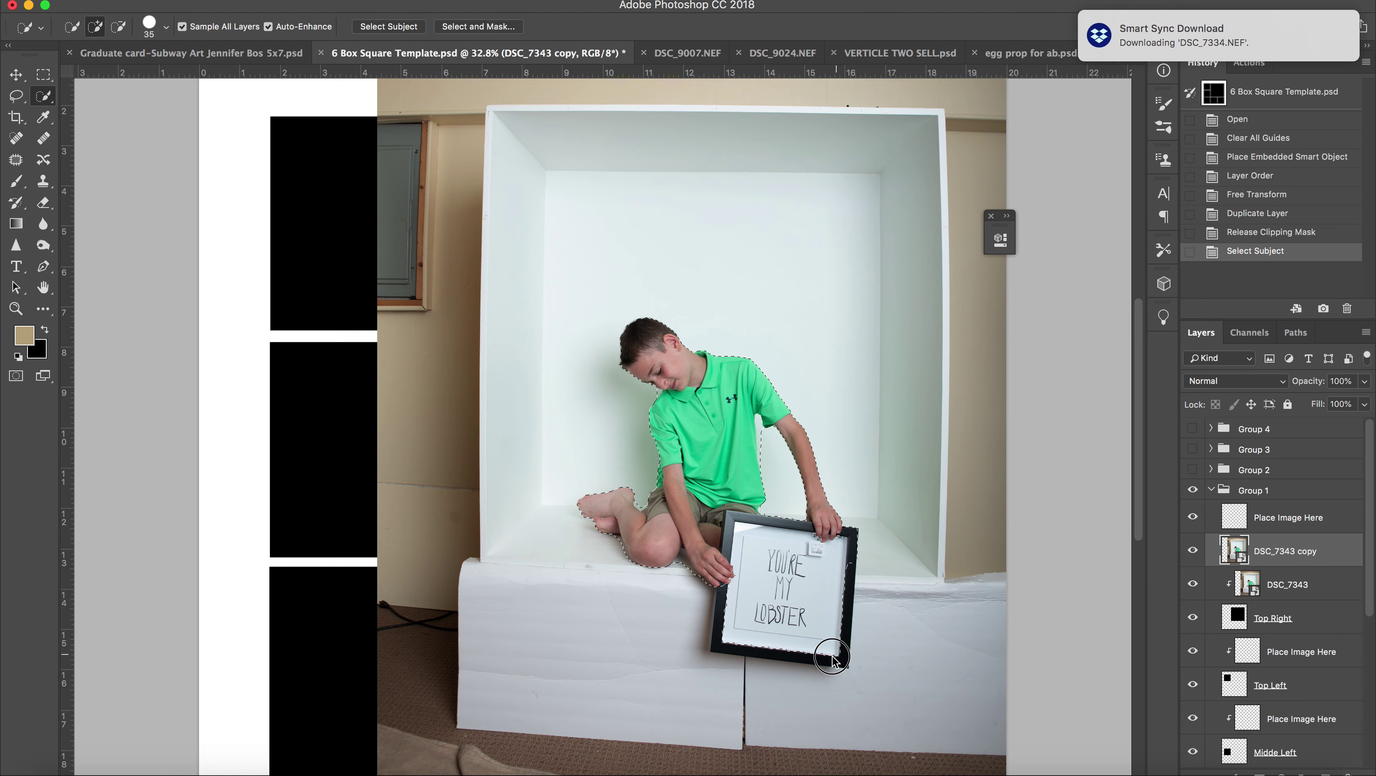
{"action": "left_click_drag", "start_coordinate": [833, 660], "coordinate": [718, 650]}
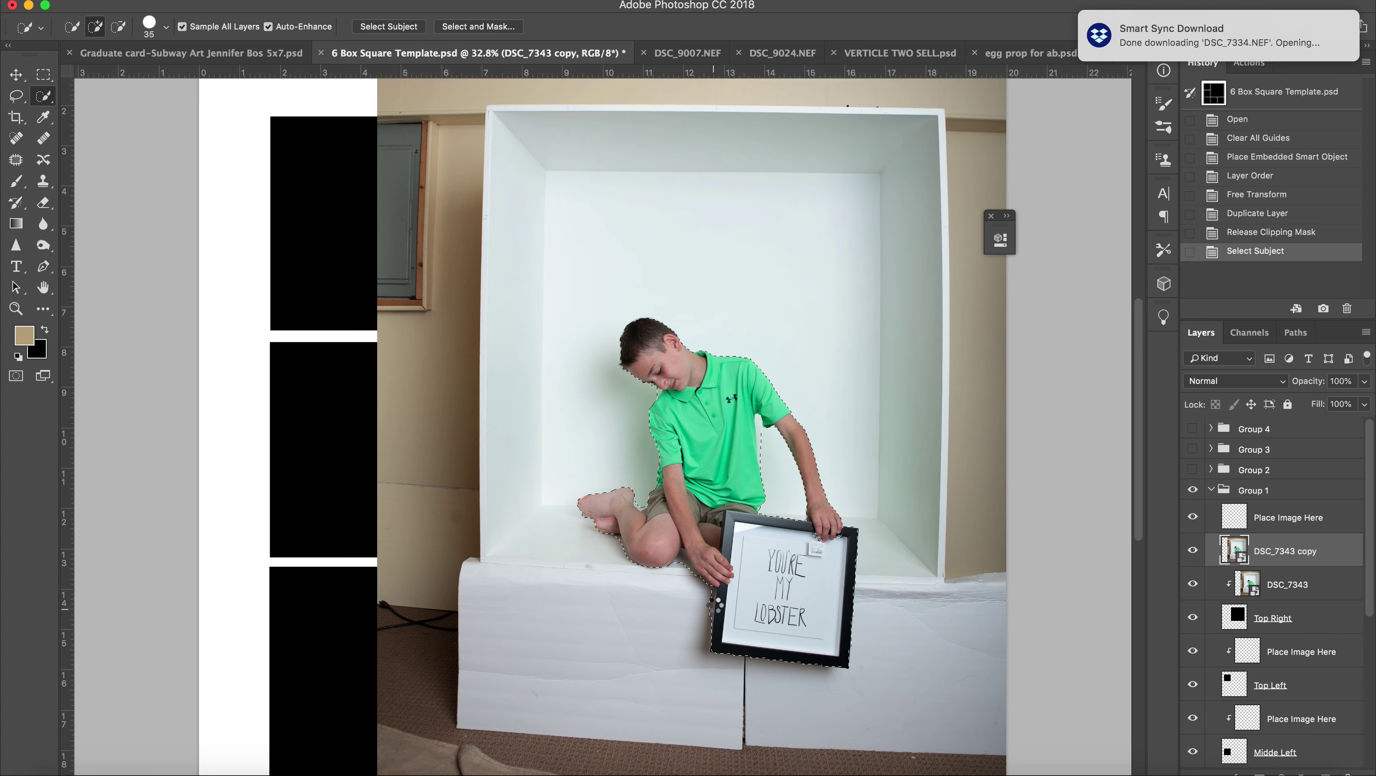
{"action": "left_click_drag", "start_coordinate": [796, 585], "coordinate": [796, 584]}
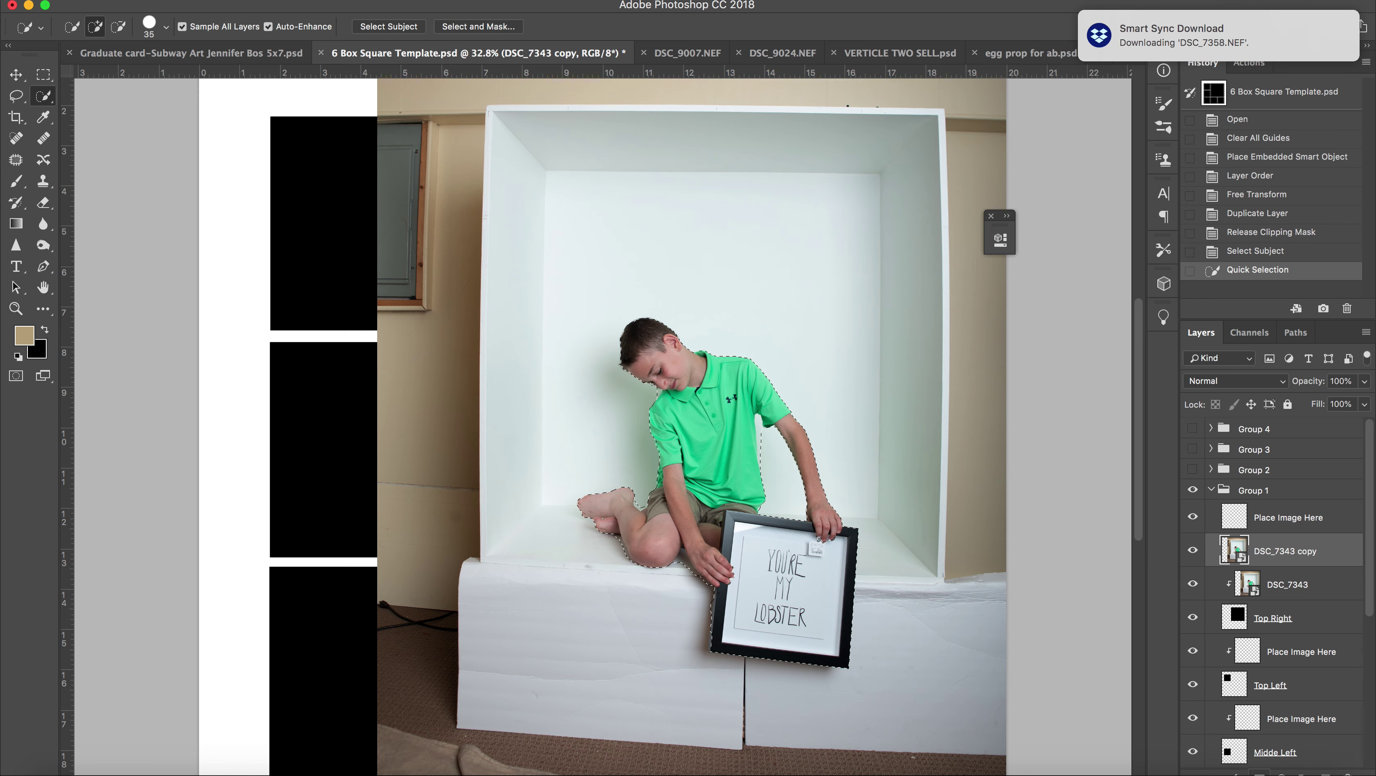
{"action": "left_click", "coordinate": [1281, 771]}
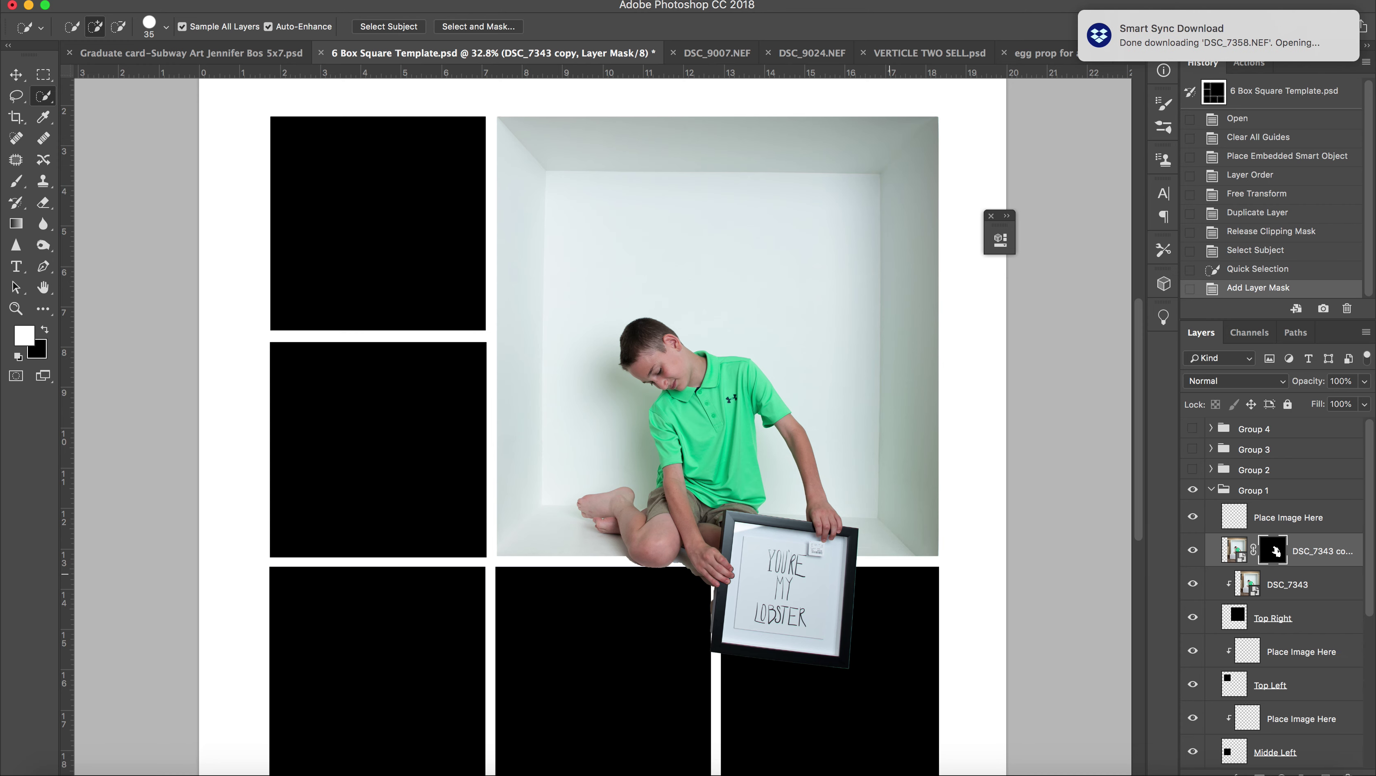
{"action": "key", "text": "super+minus"}
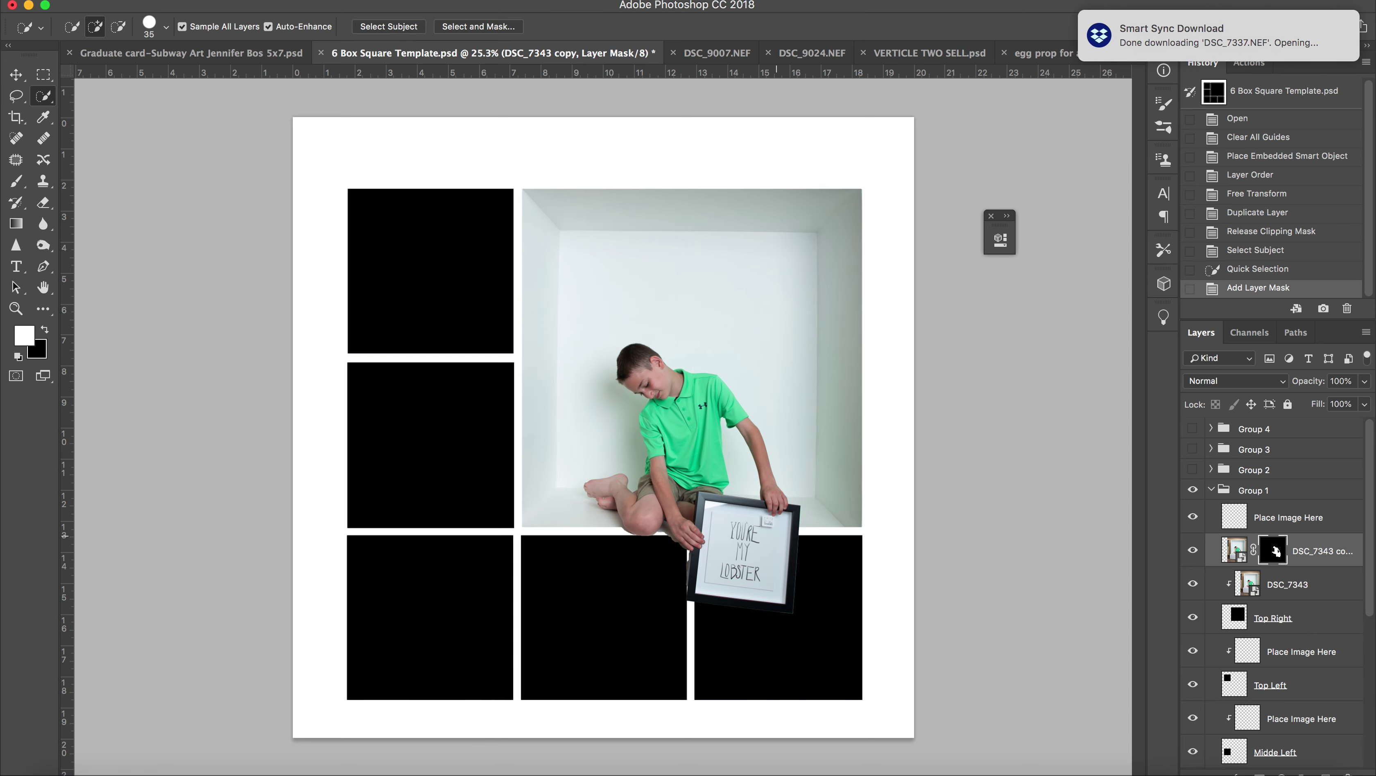
{"action": "scroll", "coordinate": [603, 426], "scroll_direction": "up", "scroll_amount": 3}
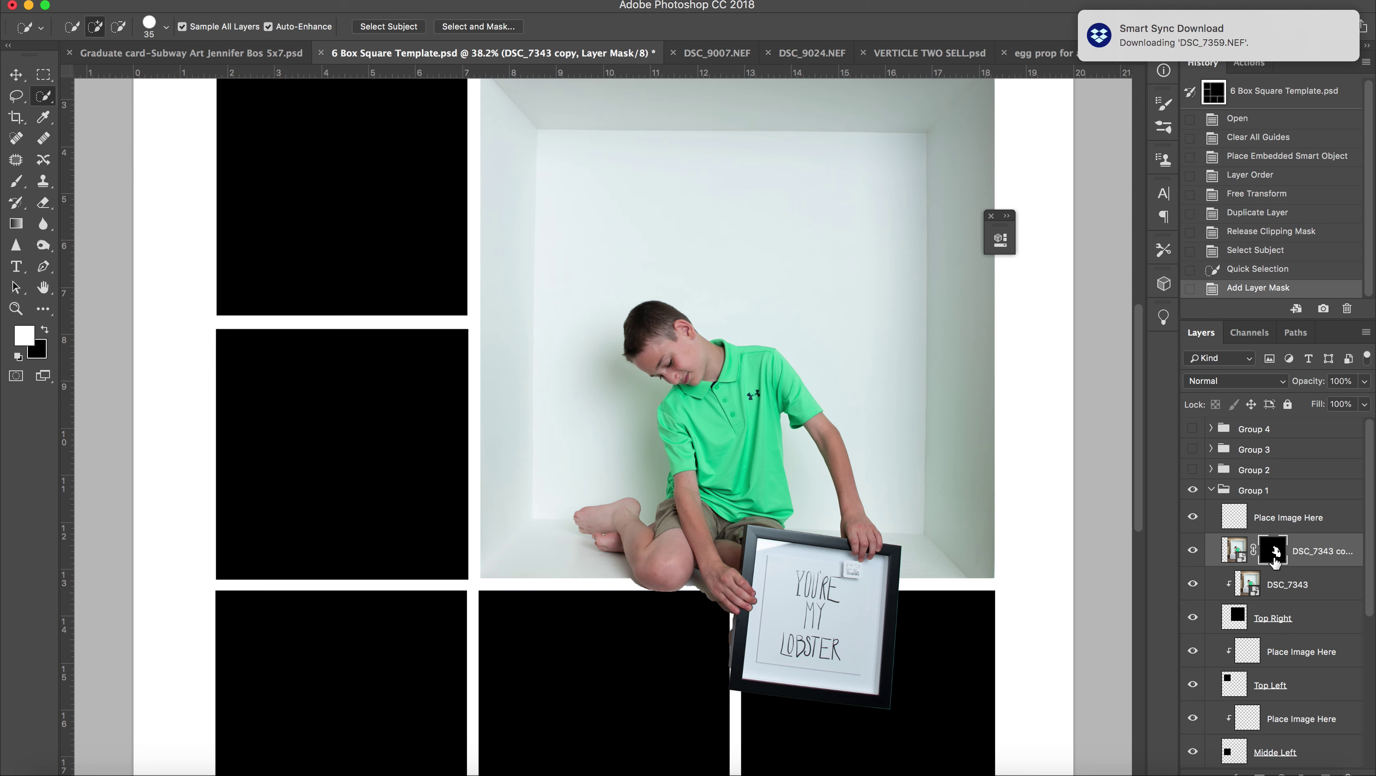
Step: Paint the copy's layer mask along the frame's lower edge with a smaller brush
{"action": "key", "text": "x"}
{"action": "key", "text": "b"}
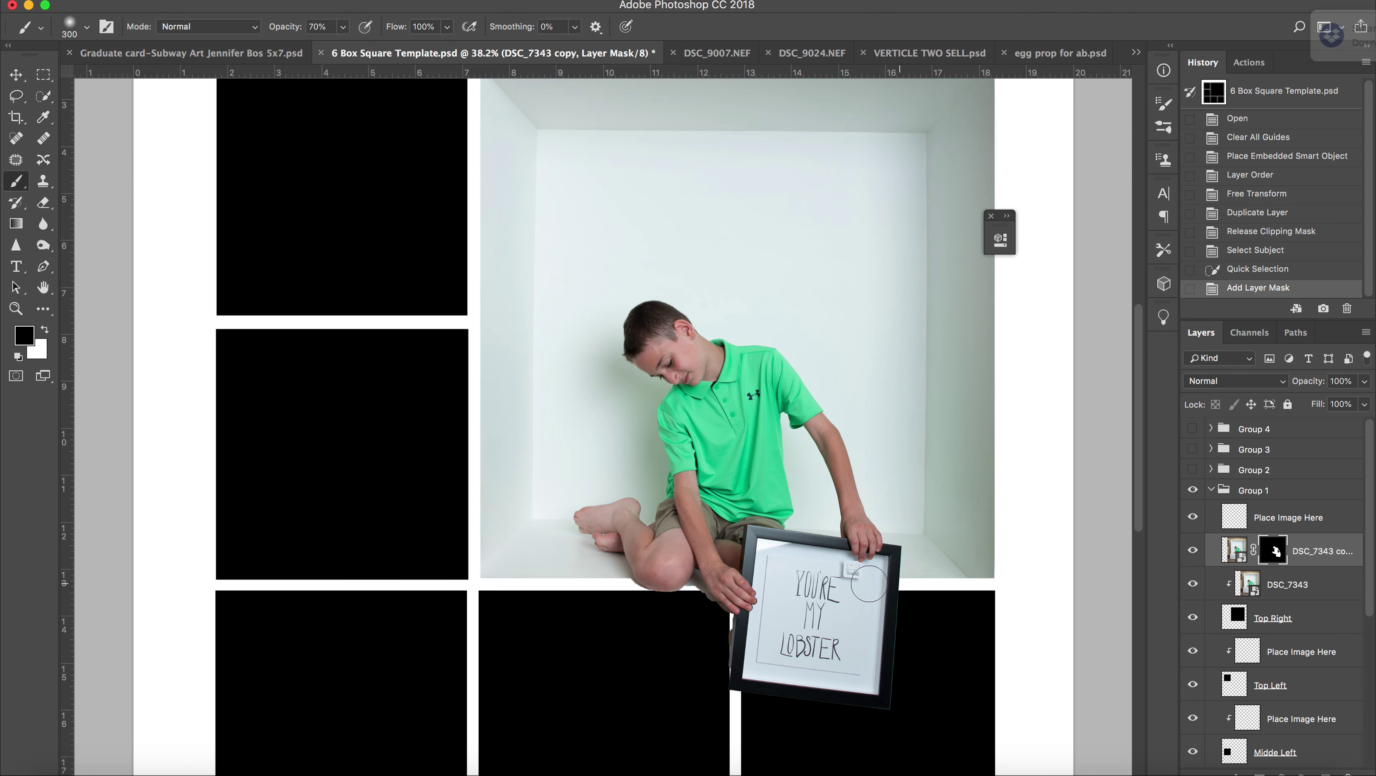
{"action": "mouse_move", "coordinate": [706, 630]}
{"action": "left_mouse_down"}
{"action": "mouse_move", "coordinate": [713, 648]}
{"action": "mouse_move", "coordinate": [717, 637]}
{"action": "left_mouse_up"}
{"action": "key", "text": "x"}
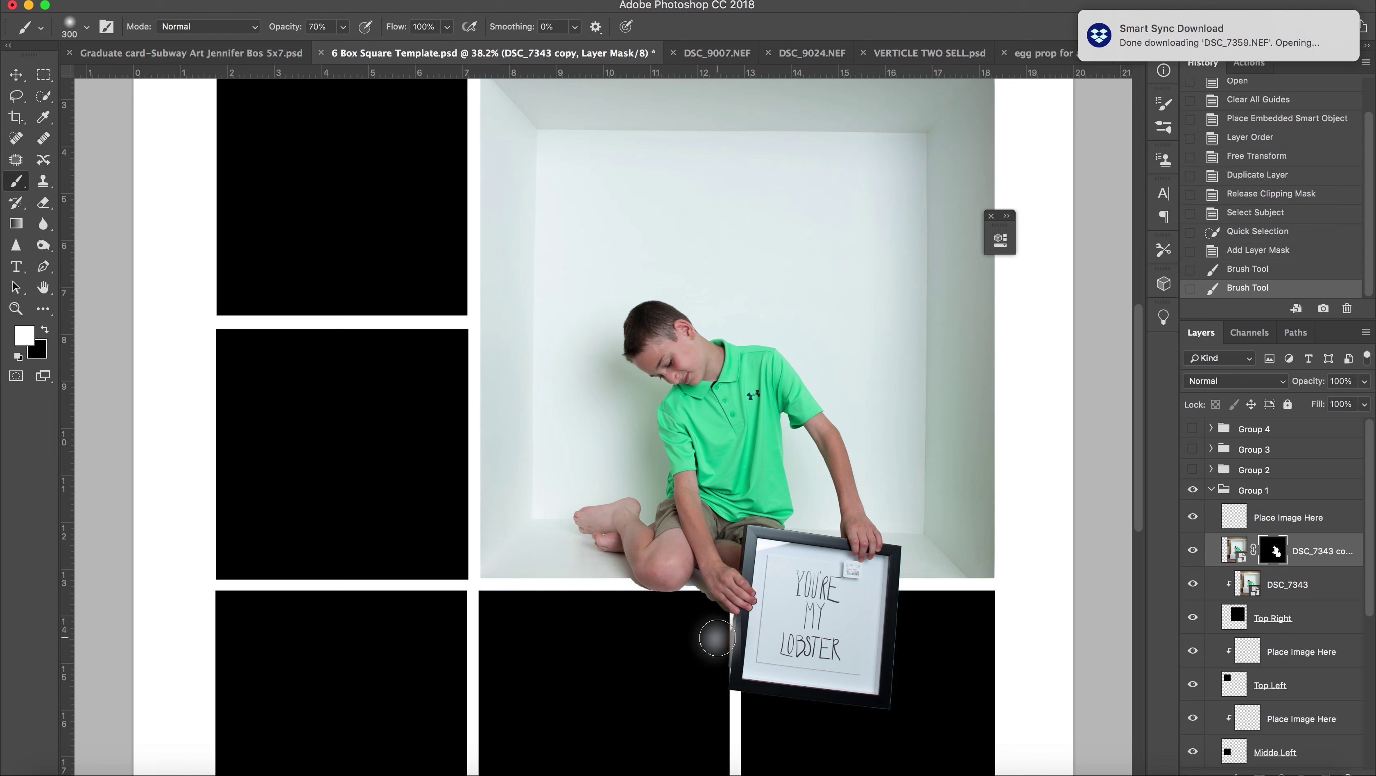
{"action": "key", "text": "super+z"}
{"action": "left_click", "coordinate": [1236, 551]}
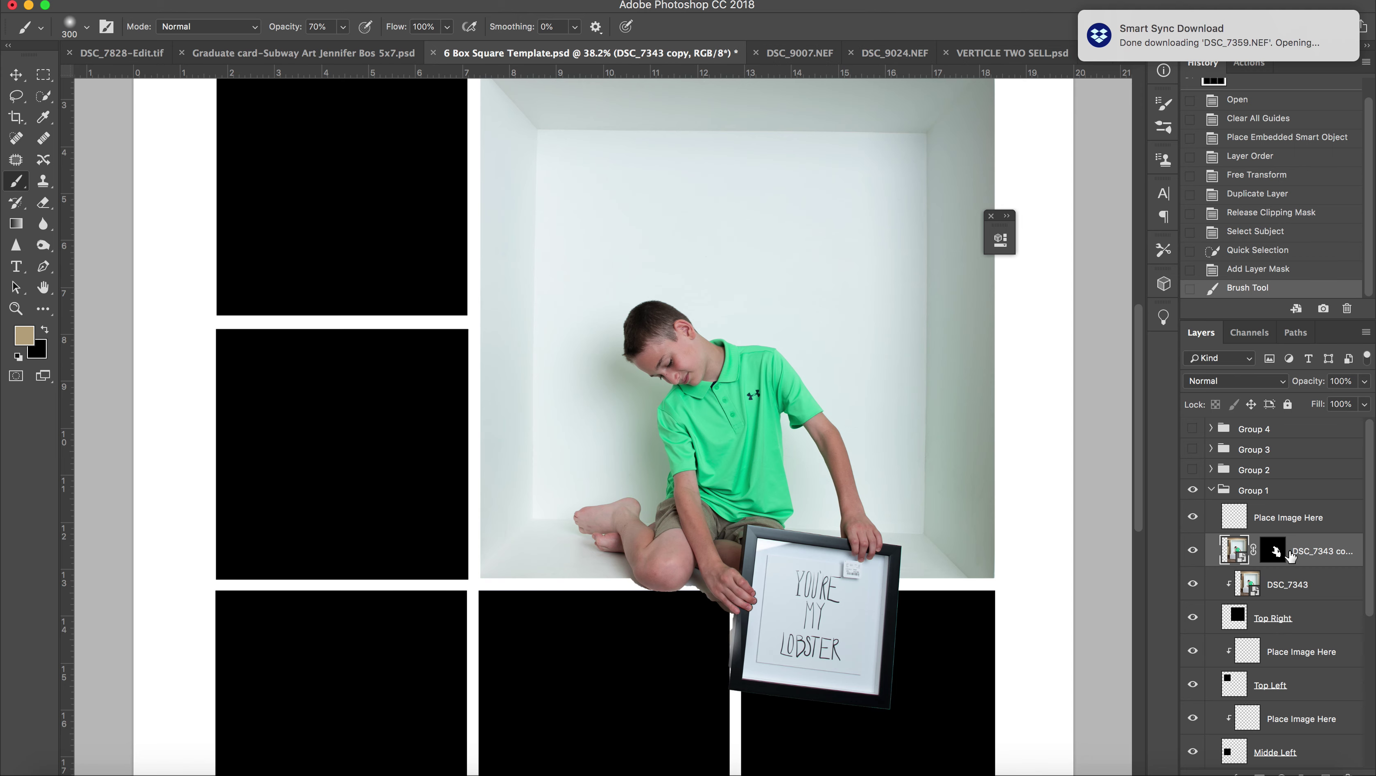
{"action": "key", "text": "bracketleft"}
{"action": "key", "text": "bracketleft"}
{"action": "key", "text": "bracketleft"}
{"action": "key", "text": "bracketleft"}
{"action": "key", "text": "bracketleft"}
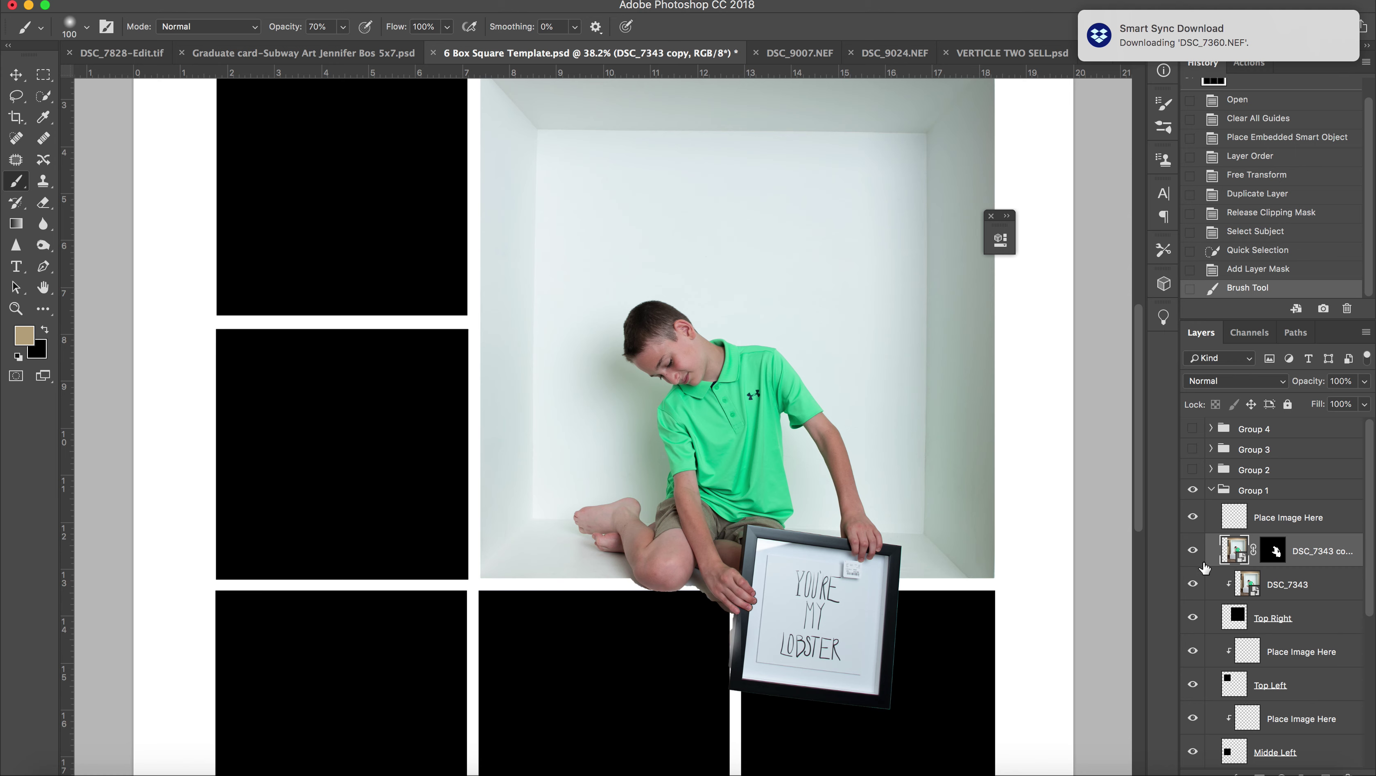
{"action": "left_click", "coordinate": [1272, 551]}
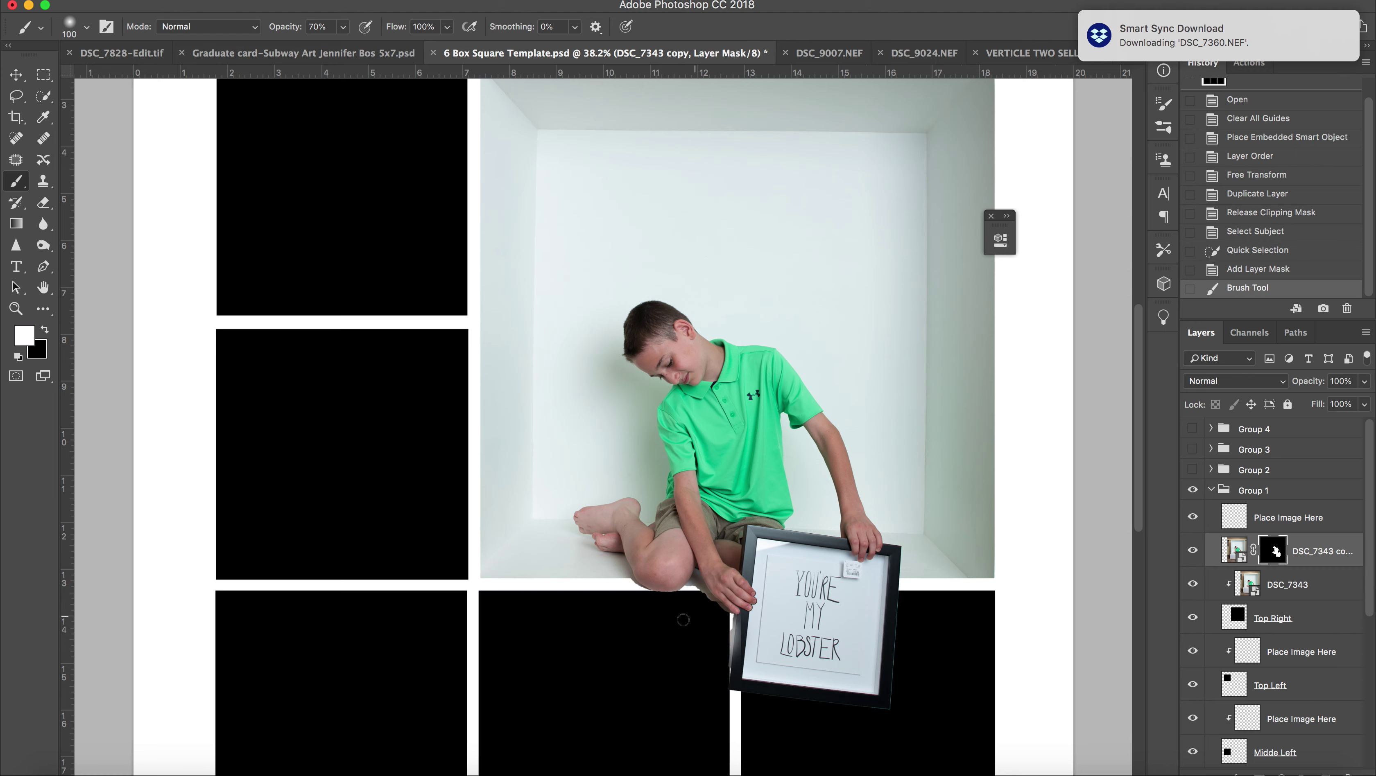
{"action": "mouse_move", "coordinate": [723, 630]}
{"action": "left_mouse_down"}
{"action": "mouse_move", "coordinate": [725, 663]}
{"action": "mouse_move", "coordinate": [726, 619]}
{"action": "mouse_move", "coordinate": [724, 677]}
{"action": "mouse_move", "coordinate": [731, 618]}
{"action": "mouse_move", "coordinate": [725, 693]}
{"action": "mouse_move", "coordinate": [727, 669]}
{"action": "mouse_move", "coordinate": [745, 670]}
{"action": "mouse_move", "coordinate": [744, 621]}
{"action": "mouse_move", "coordinate": [706, 606]}
{"action": "left_mouse_up"}
Step: Touch up the mask around the boy's hand and the frame edge with a finer brush
{"action": "key", "text": "x"}
{"action": "key", "text": "x"}
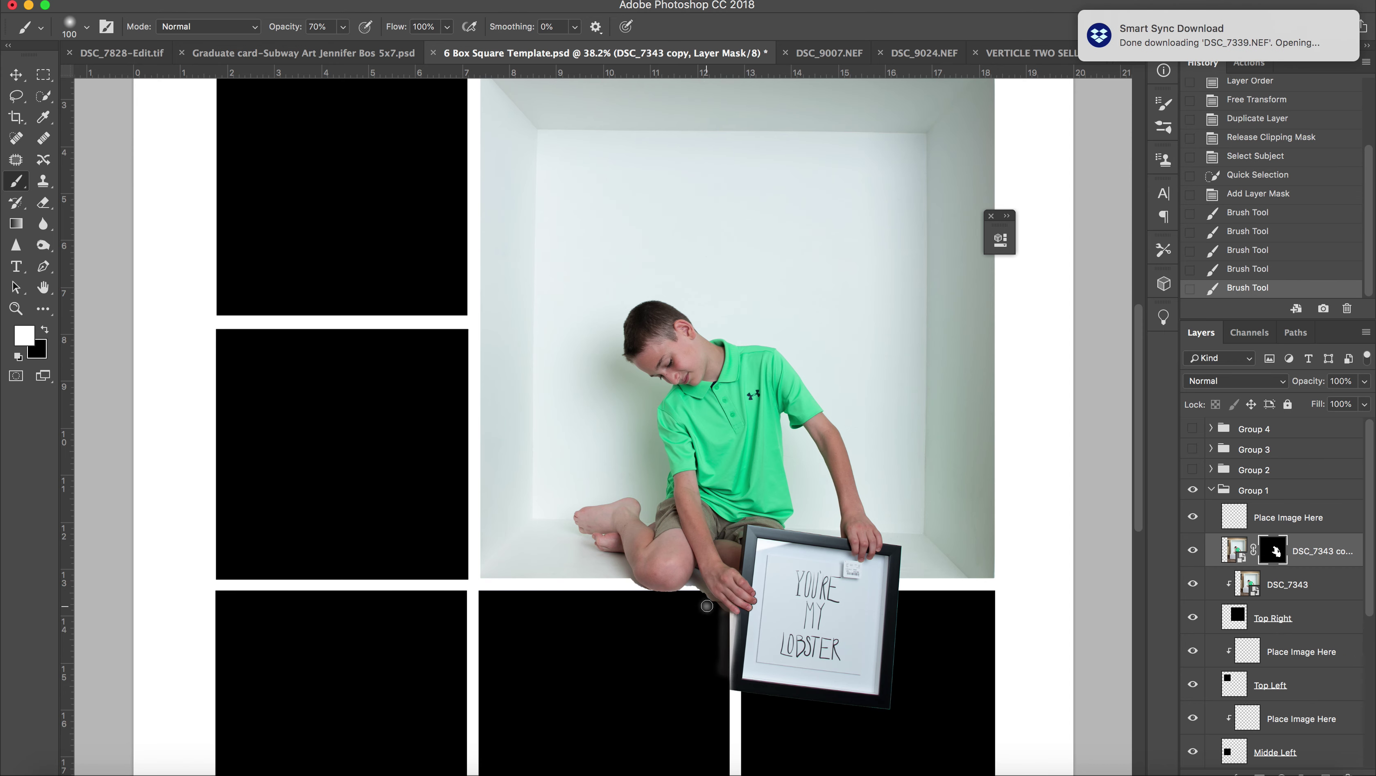
{"action": "key", "text": "x"}
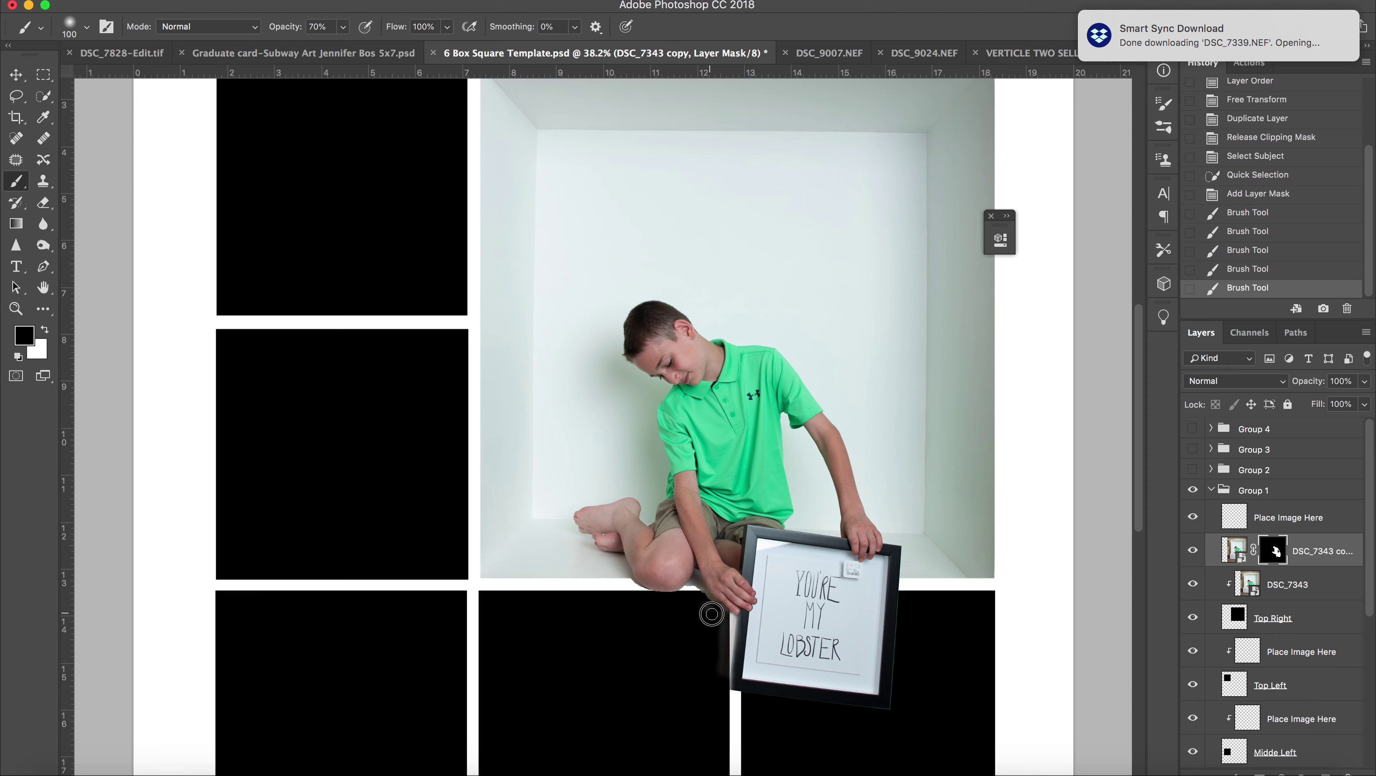
{"action": "left_click_drag", "start_coordinate": [698, 597], "coordinate": [705, 599]}
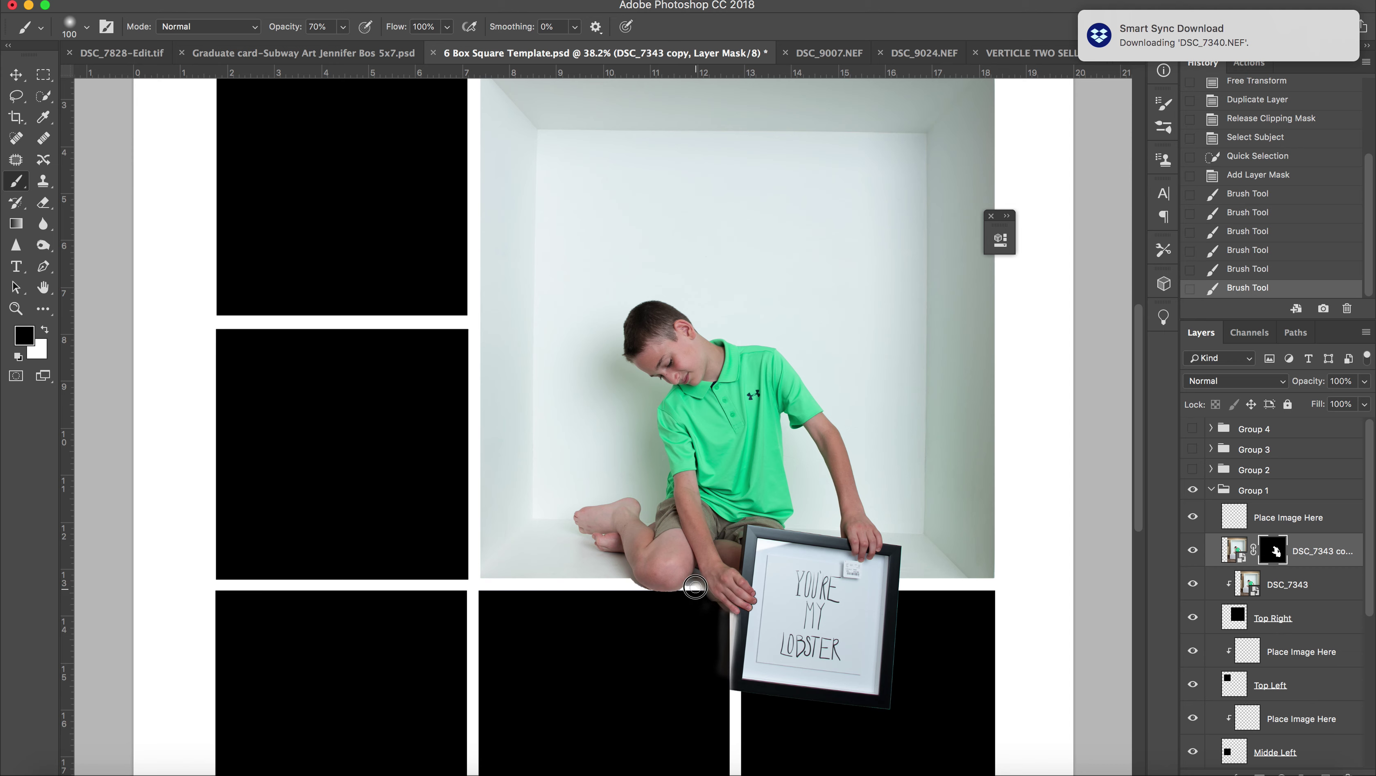
{"action": "left_click", "coordinate": [688, 597]}
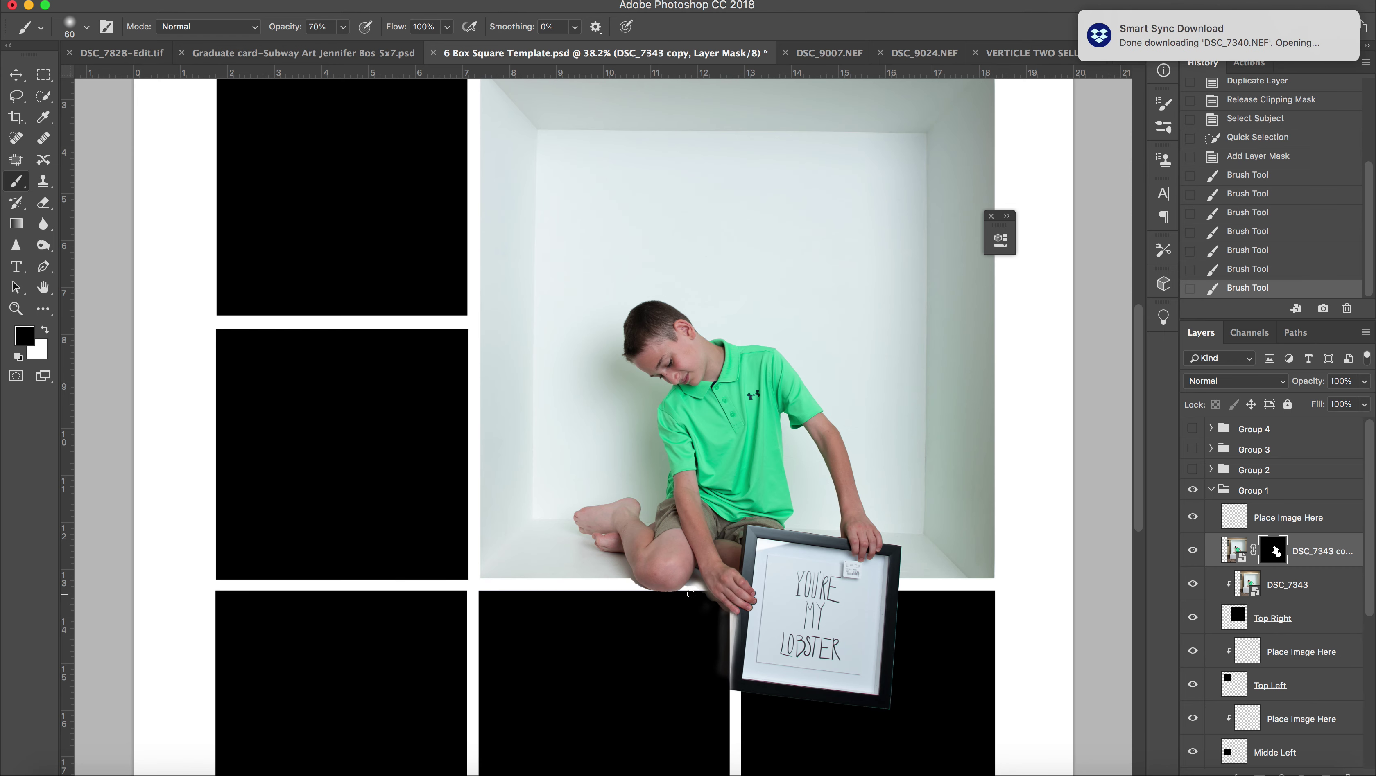
{"action": "key", "text": "bracketleft"}
{"action": "key", "text": "bracketleft"}
{"action": "key", "text": "bracketleft"}
{"action": "key", "text": "bracketleft"}
{"action": "key", "text": "bracketleft"}
{"action": "left_click", "coordinate": [694, 582]}
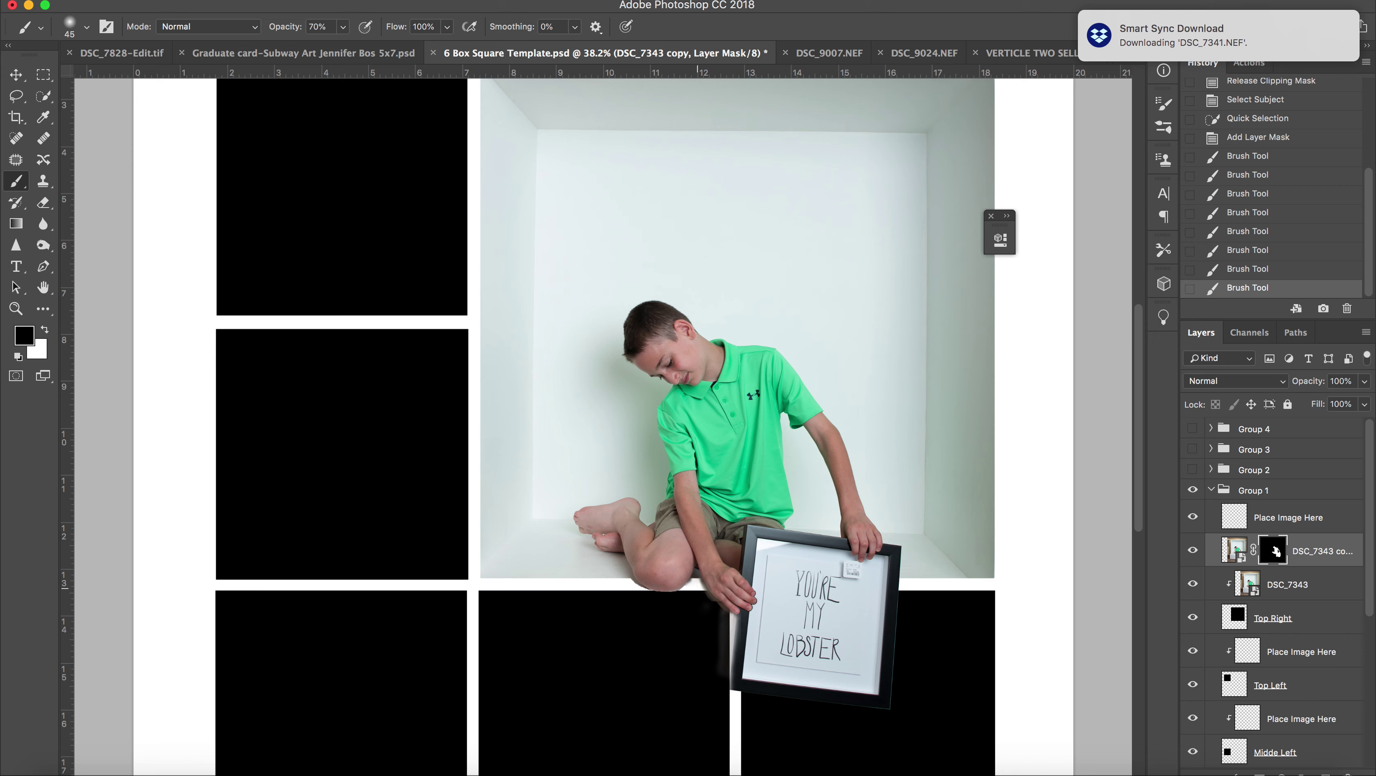
{"action": "left_click", "coordinate": [706, 604]}
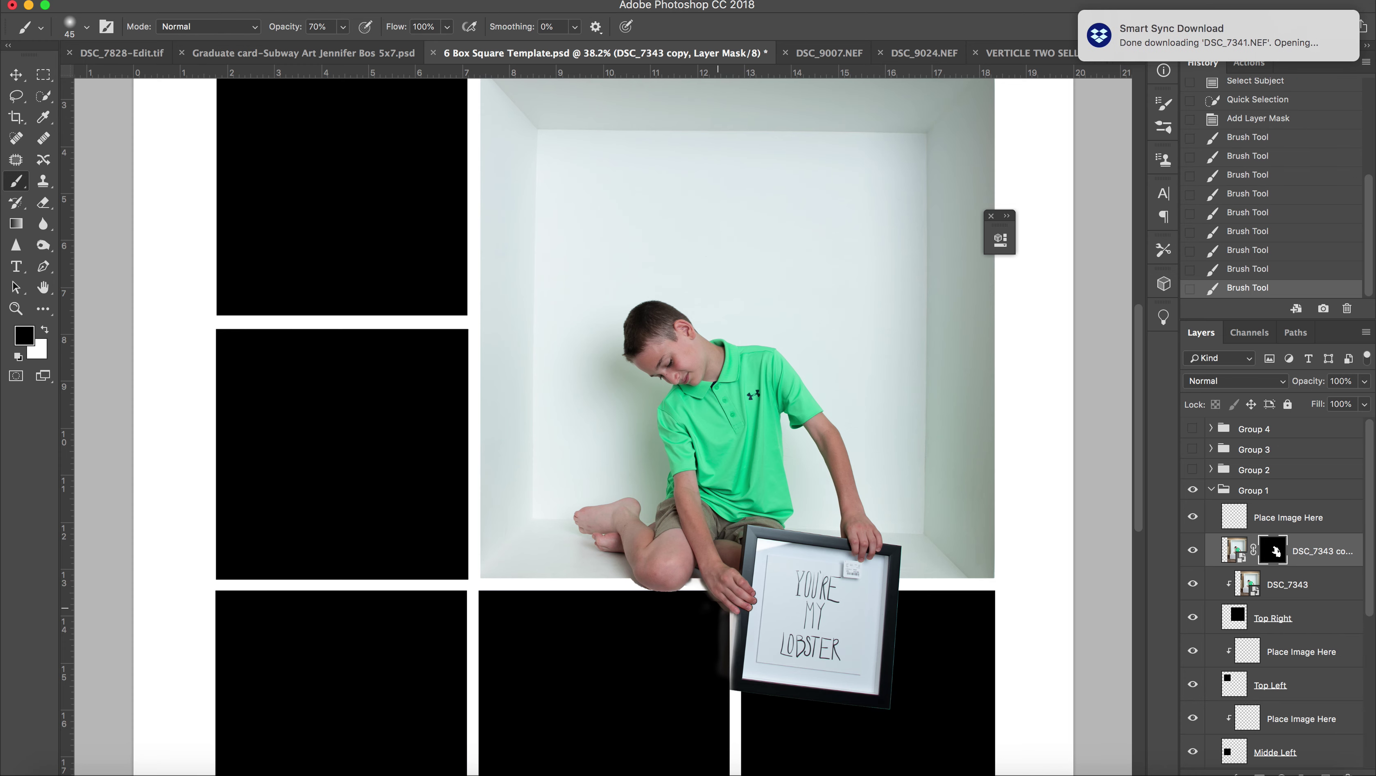
{"action": "left_click", "coordinate": [709, 606]}
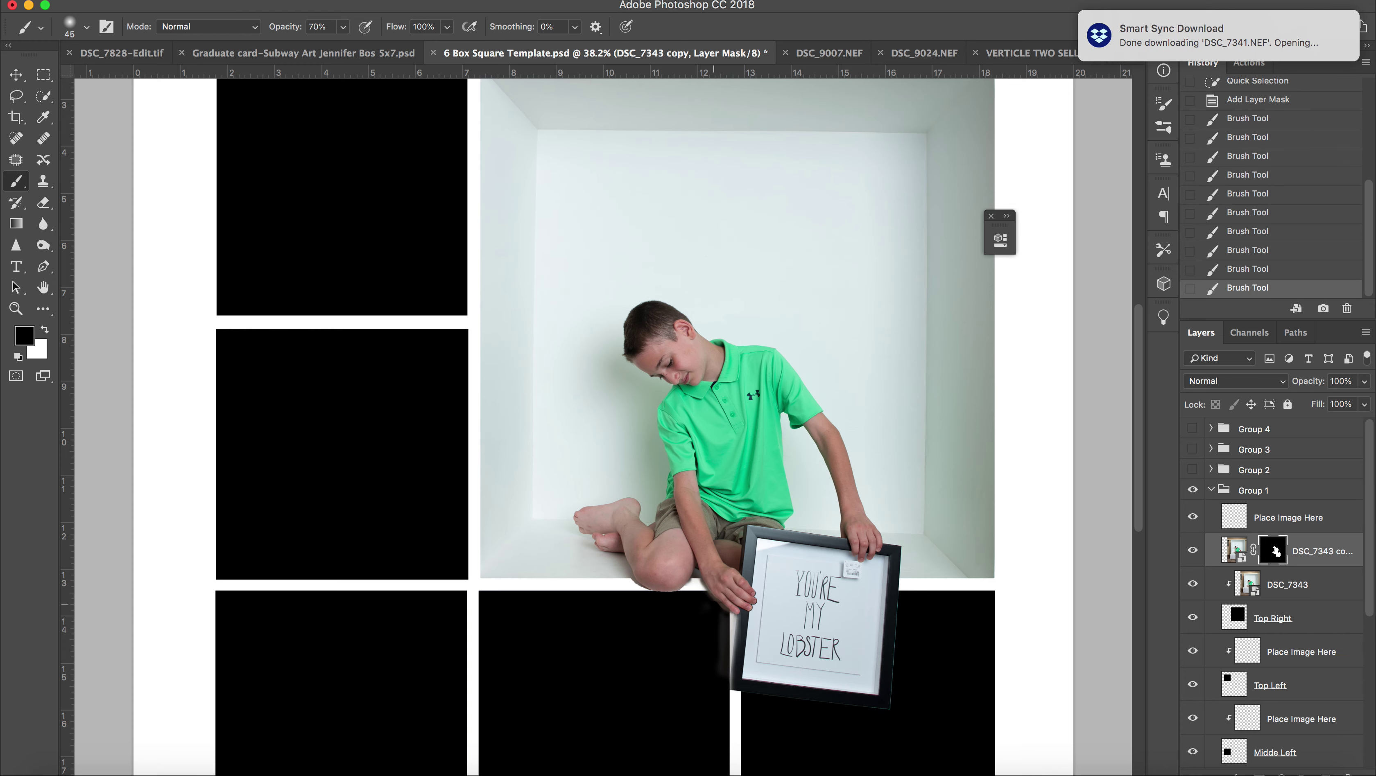
{"action": "scroll", "coordinate": [585, 444], "scroll_direction": "up", "scroll_amount": 3}
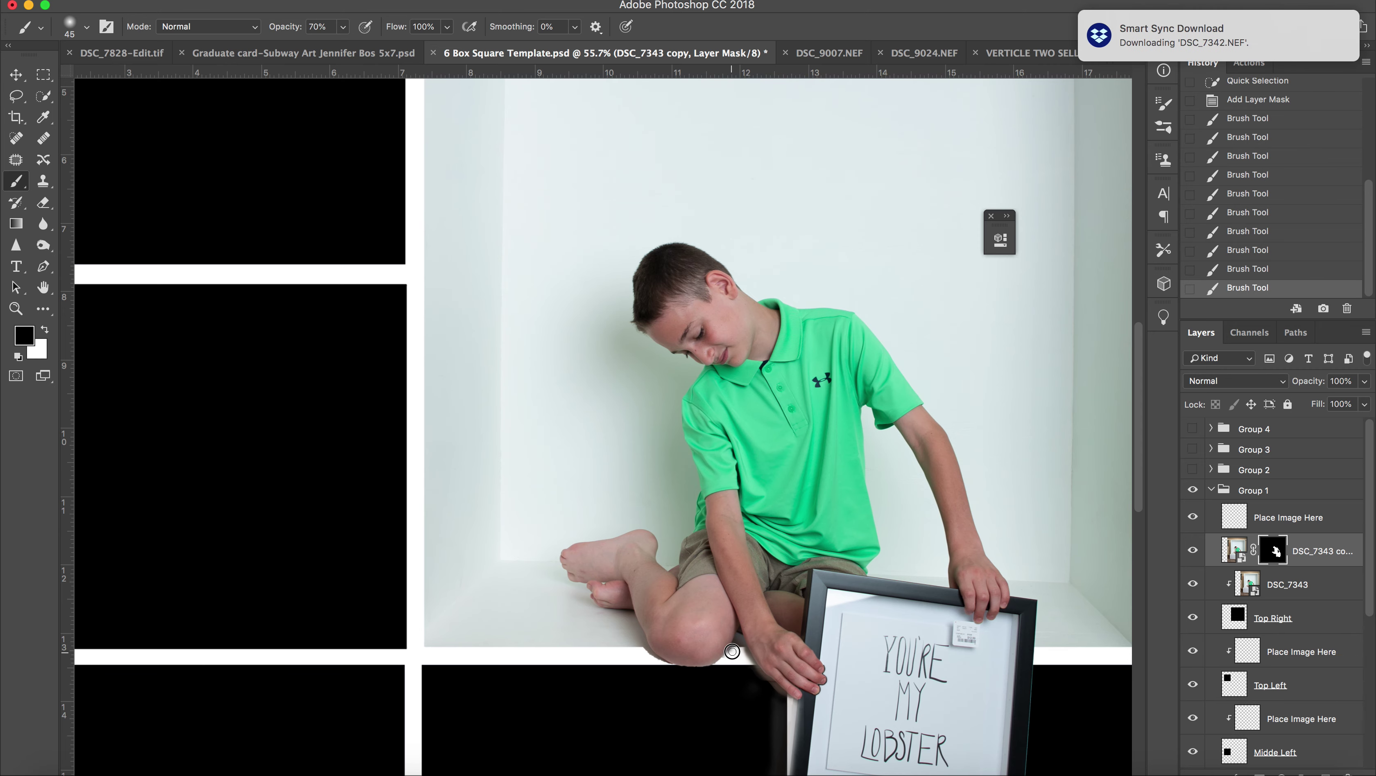
{"action": "left_click", "coordinate": [728, 663]}
{"action": "scroll", "coordinate": [713, 672], "scroll_direction": "down", "scroll_amount": 3}
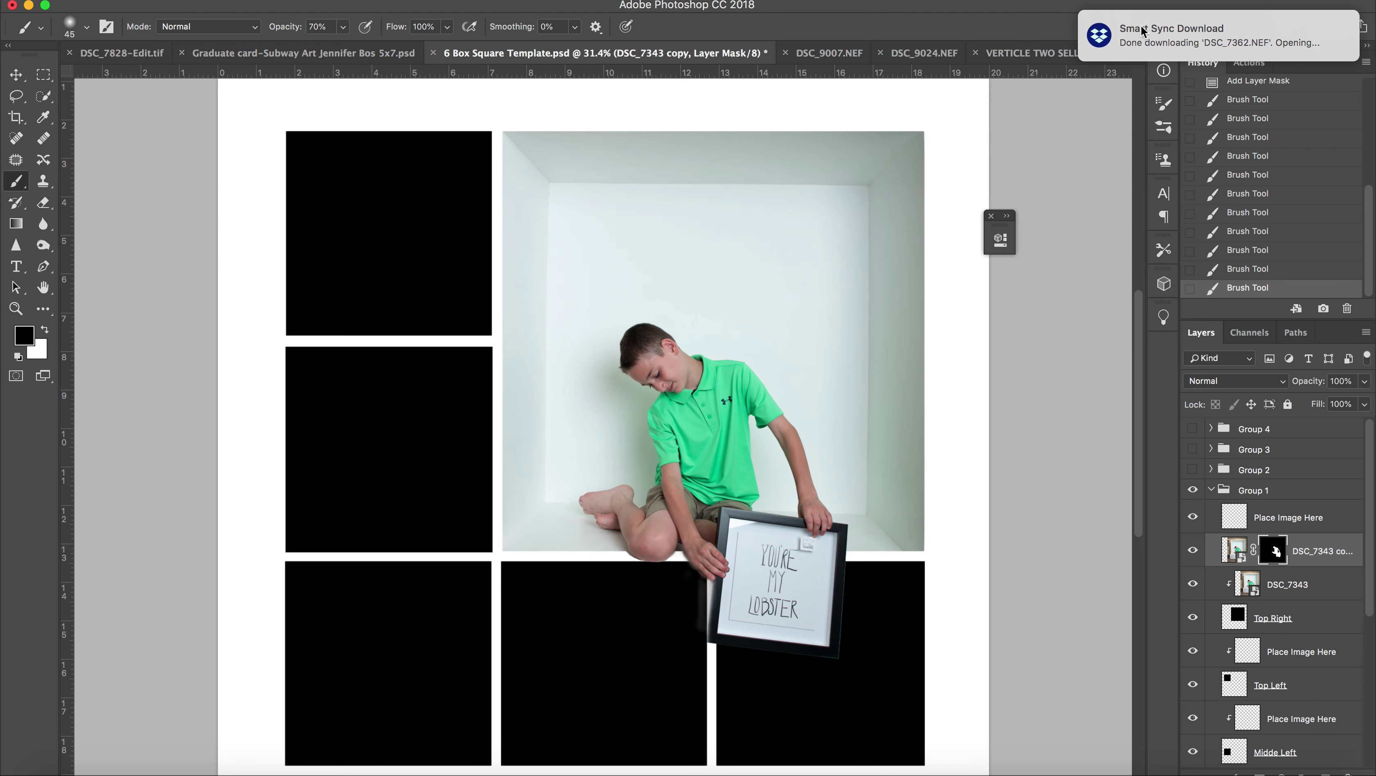
{"action": "key", "text": "super+equal"}
{"action": "left_click_drag", "start_coordinate": [1143, 490], "coordinate": [1145, 531]}
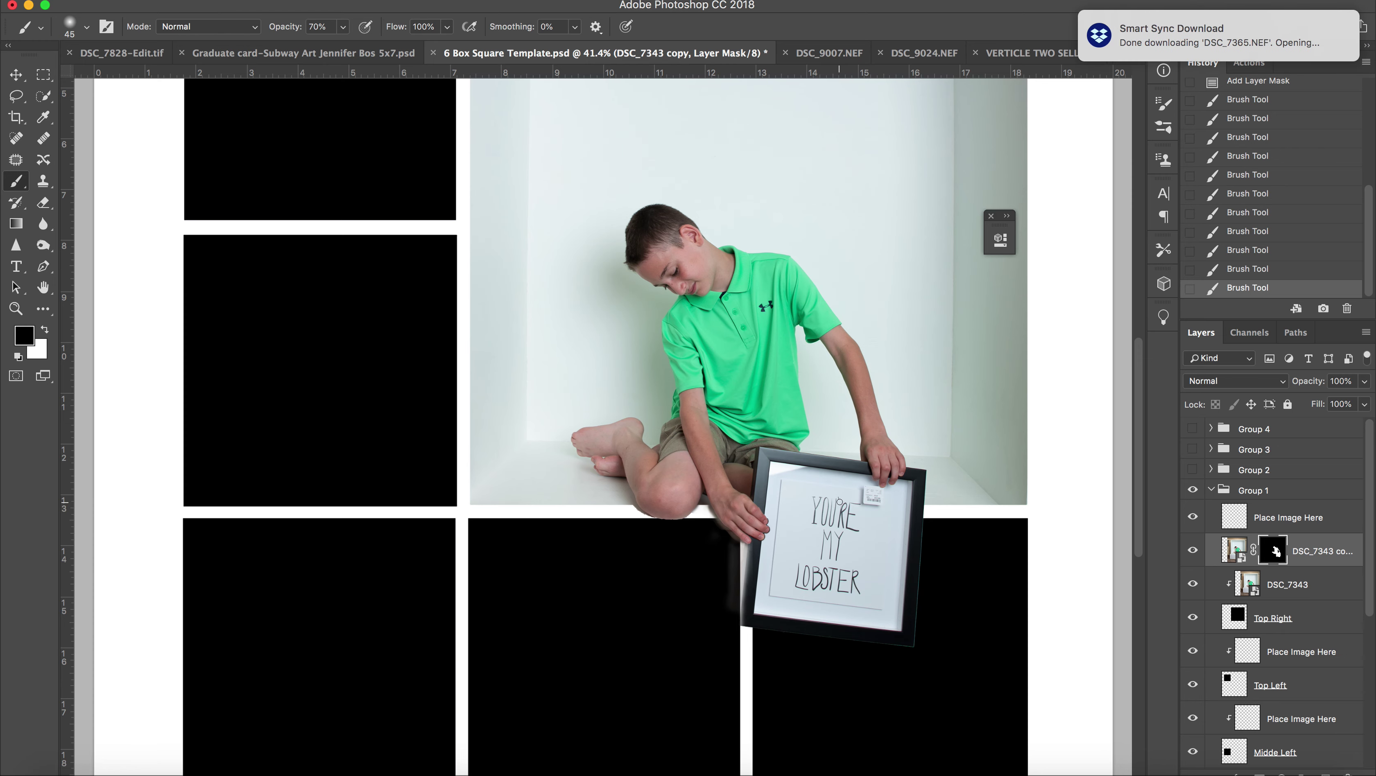
{"action": "key", "text": "super+minus"}
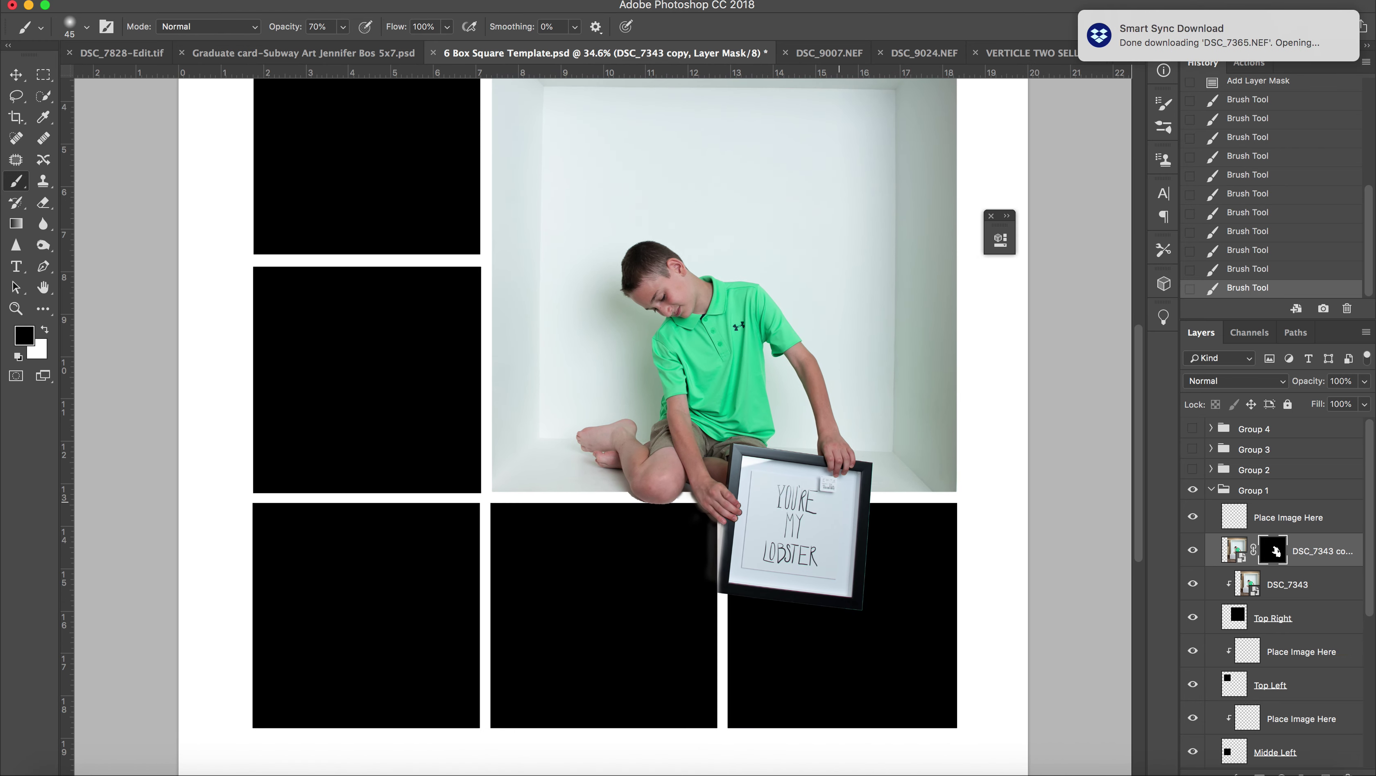